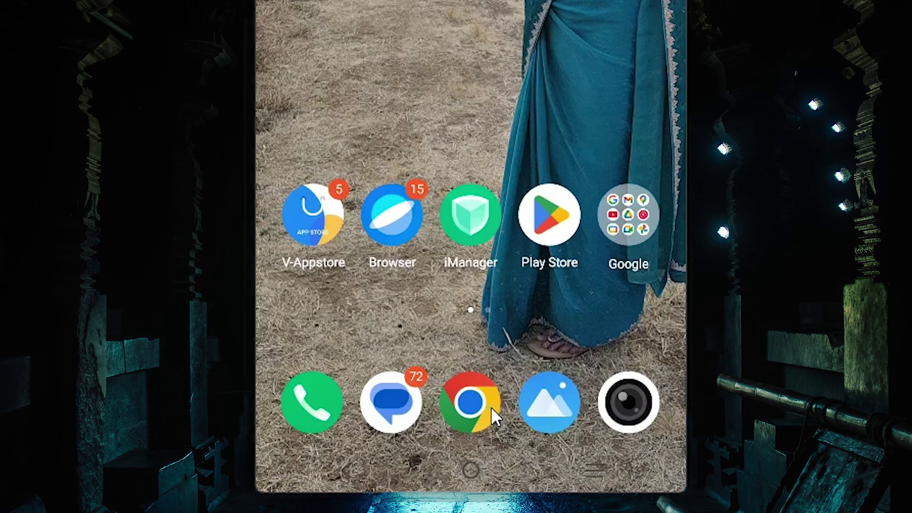
- Launch Chrome from the home-screen dock to reach the Google search page
{"action": "left_click", "coordinate": [490, 410]}
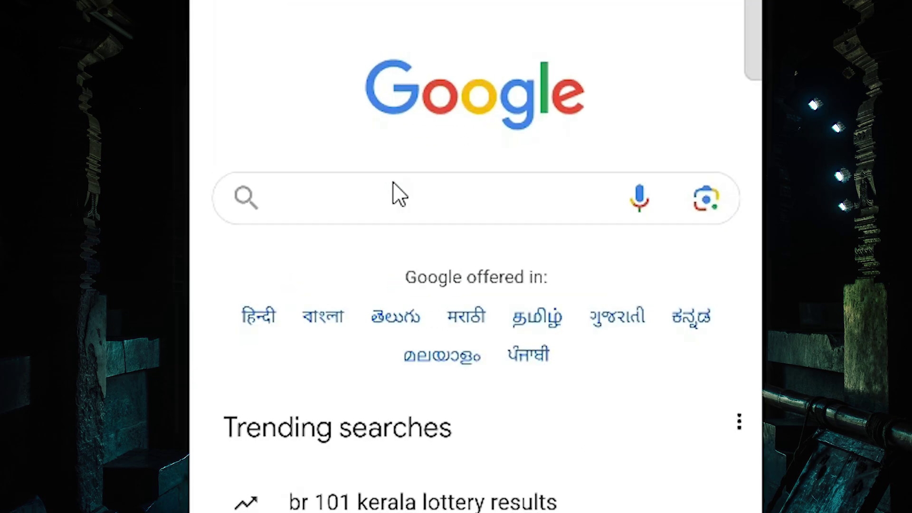
- Search Google for 'nextdns' and open the nextdns.io result
{"action": "left_click", "coordinate": [433, 174]}
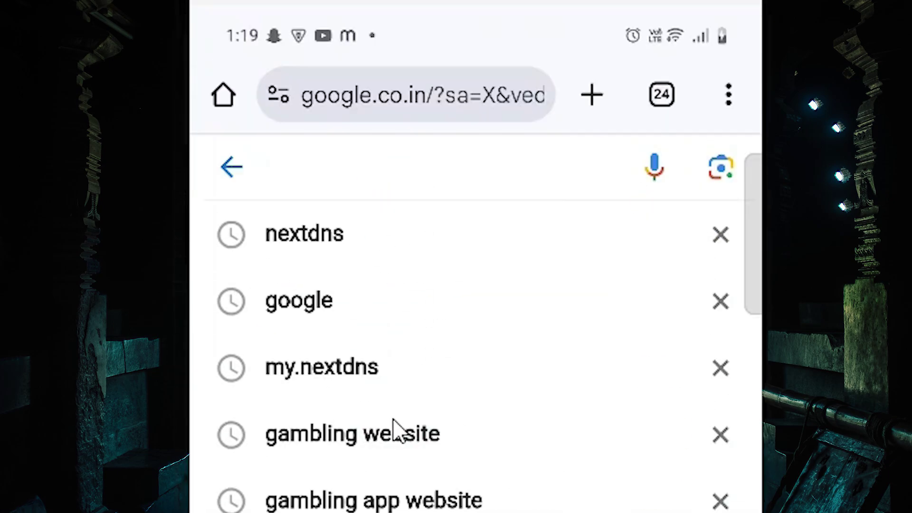
{"action": "left_click", "coordinate": [264, 234]}
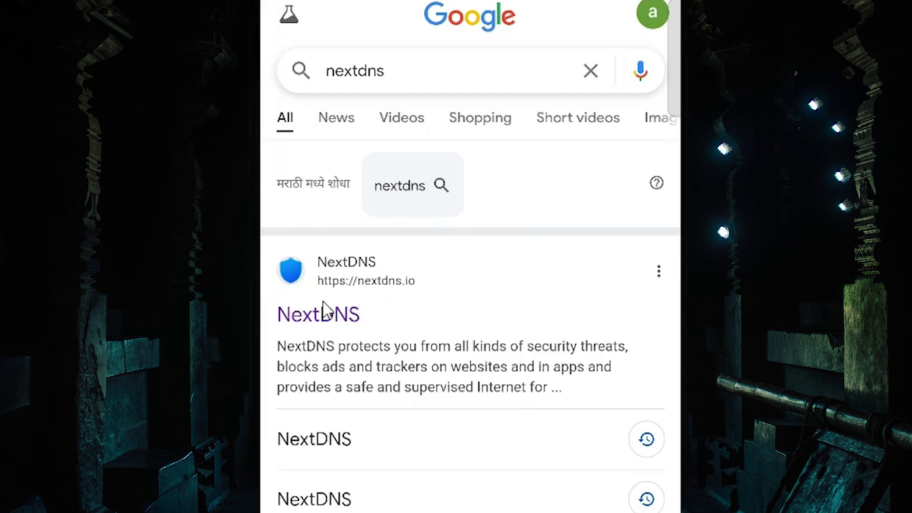
{"action": "left_click", "coordinate": [342, 322]}
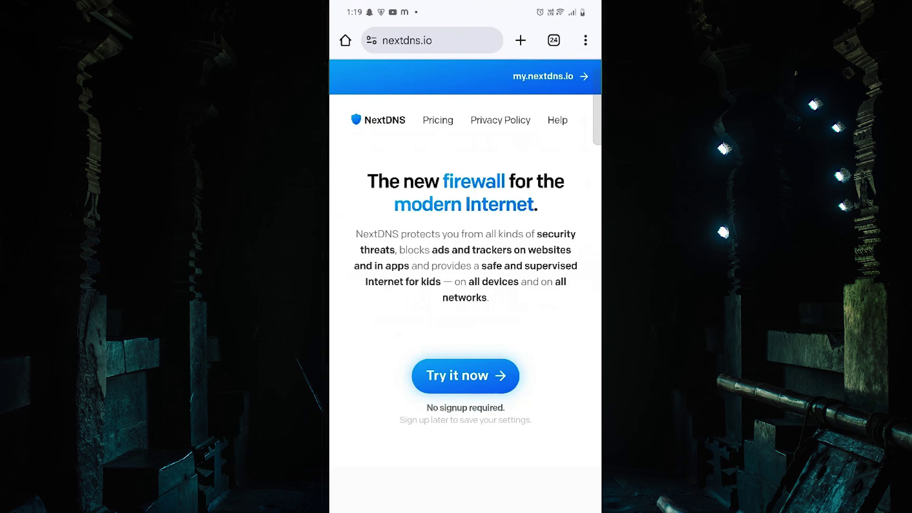
- Start a 7-day temporary NextDNS account without signing up, opening My First Profile's setup
{"action": "left_click", "coordinate": [489, 372]}
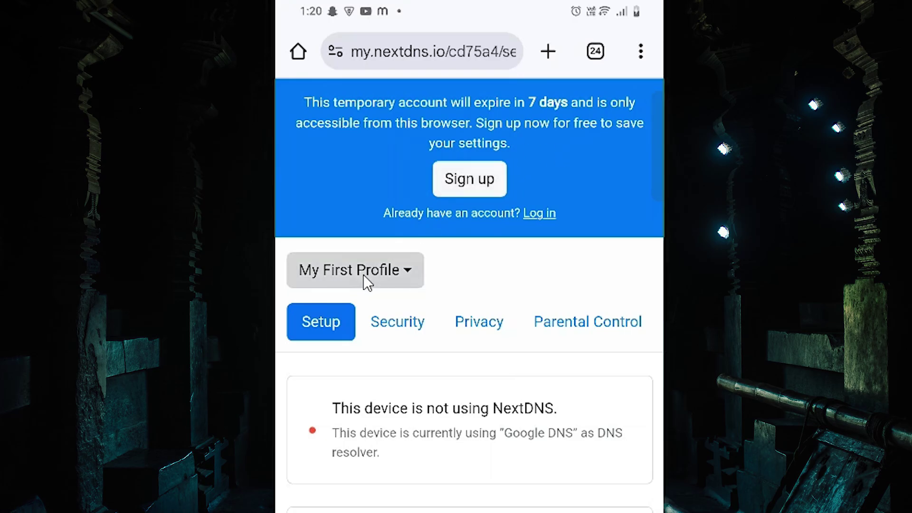
- Create a new NextDNS profile named 'home' from the profile dropdown
{"action": "left_click", "coordinate": [385, 275]}
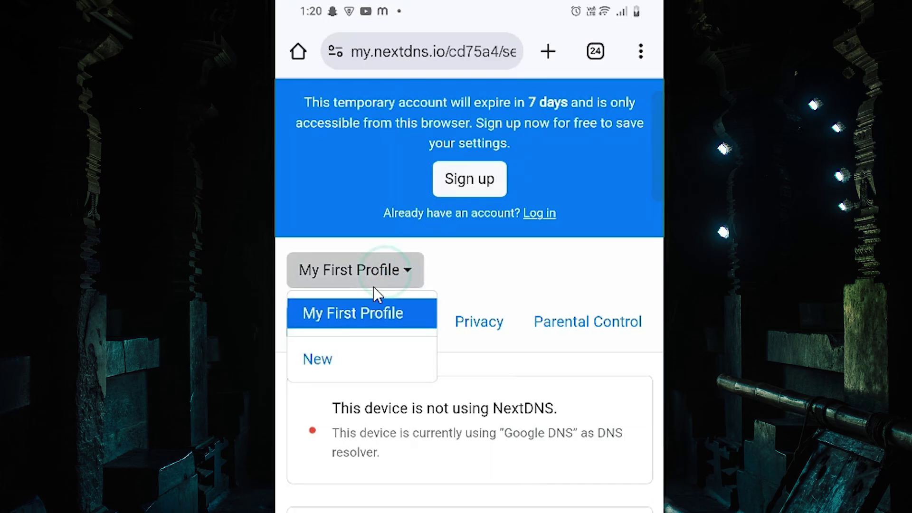
{"action": "left_click", "coordinate": [334, 359]}
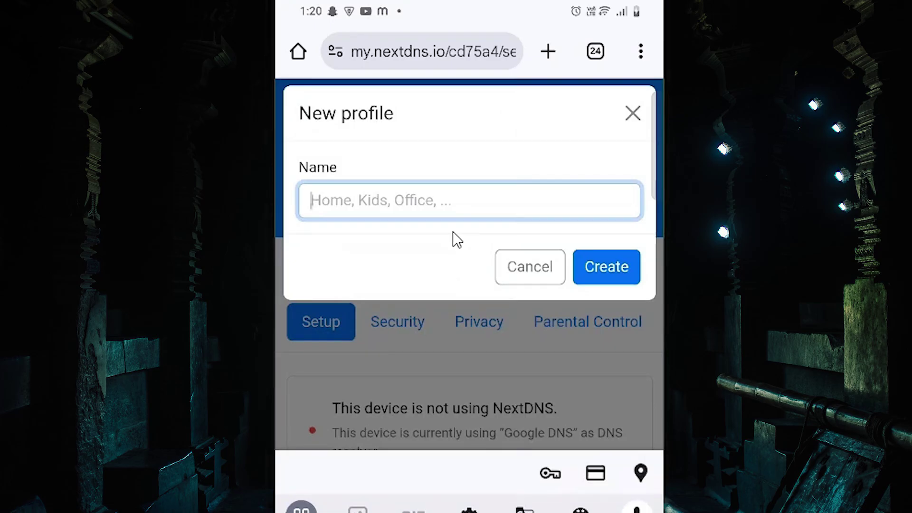
{"action": "type", "text": "hom"}
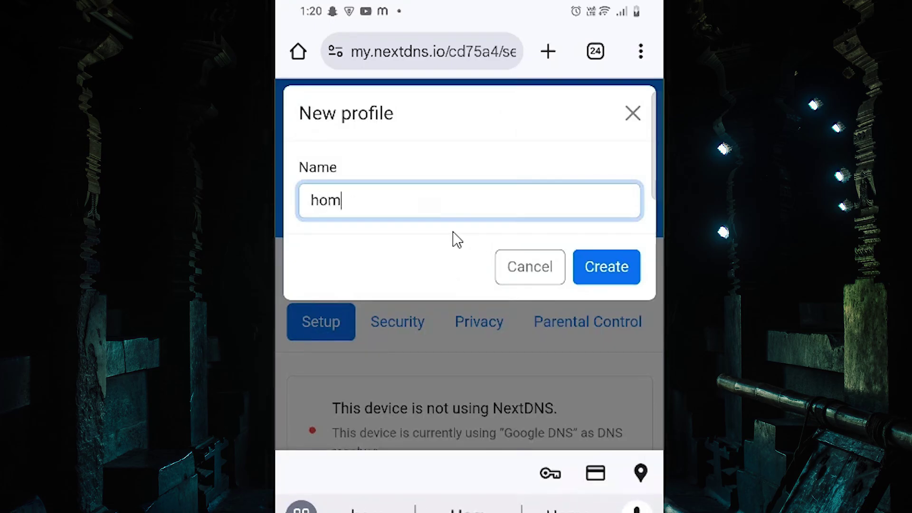
{"action": "type", "text": "e"}
{"action": "left_click", "coordinate": [587, 274]}
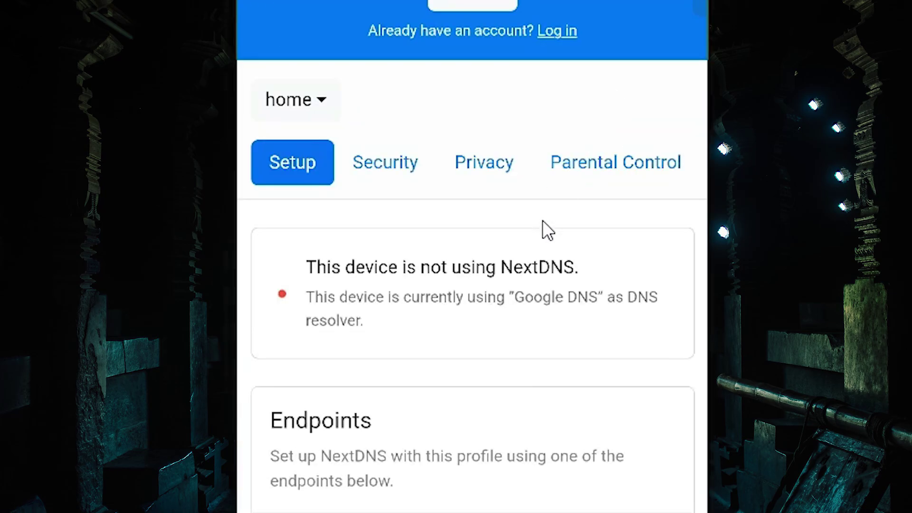
- Show the Android setup guide for the home profile, then go to its Parental Control page
{"action": "scroll", "coordinate": [558, 355], "scroll_direction": "down", "scroll_amount": 15}
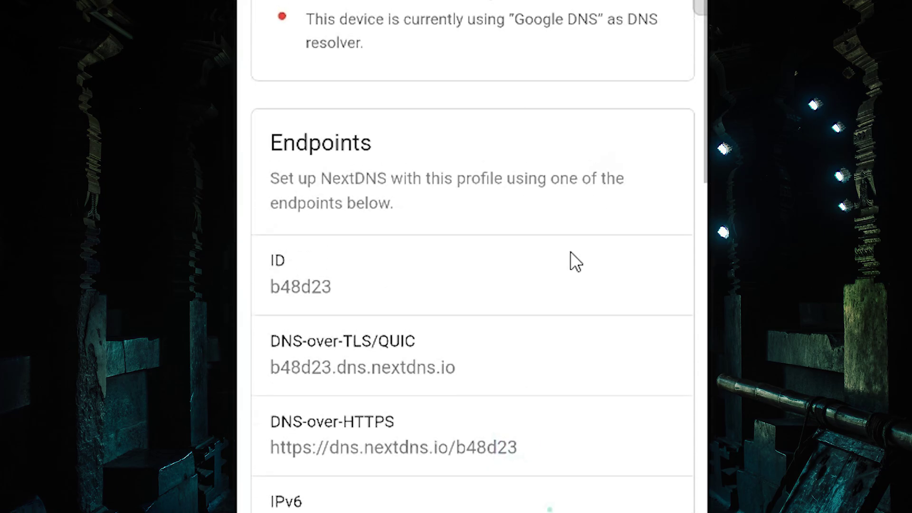
{"action": "scroll", "coordinate": [552, 121], "scroll_direction": "down", "scroll_amount": 10}
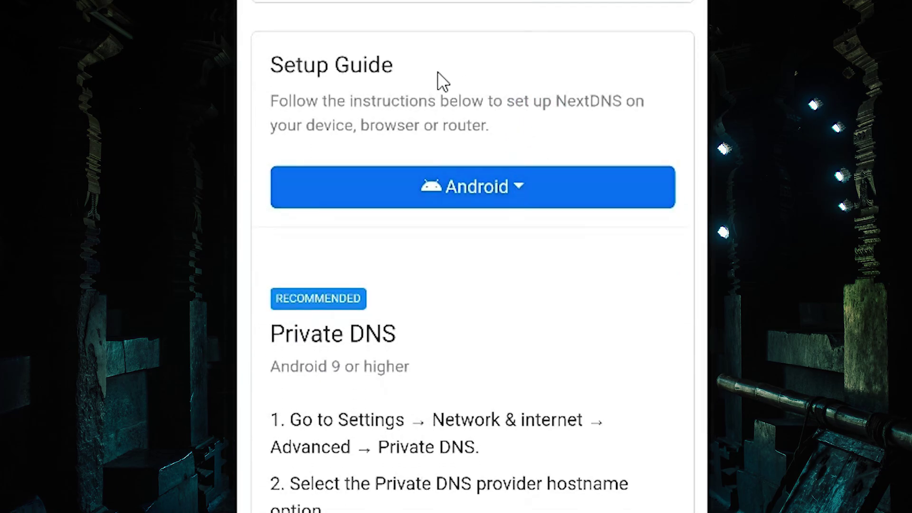
{"action": "left_click", "coordinate": [560, 186]}
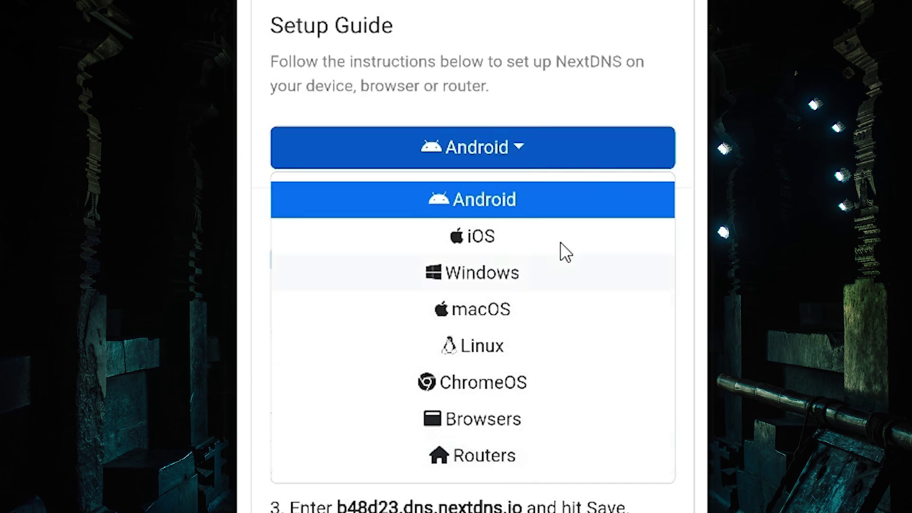
{"action": "left_click", "coordinate": [522, 201]}
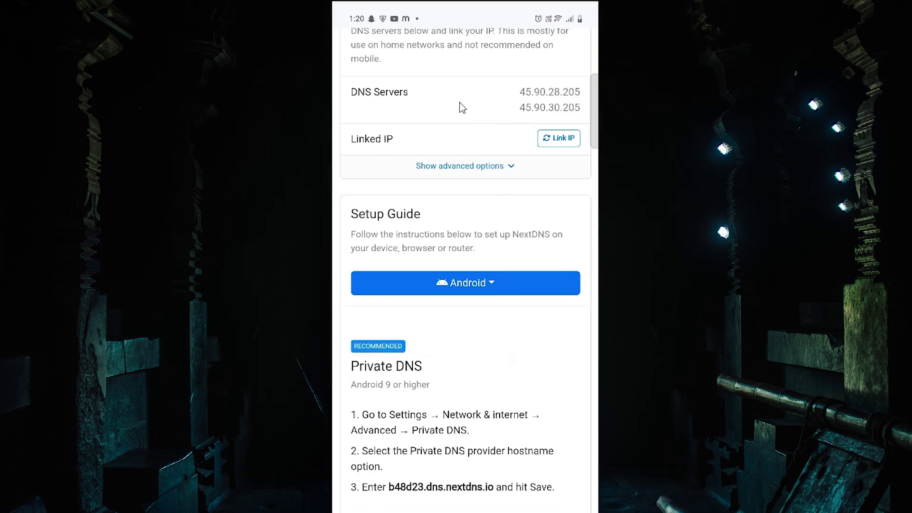
{"action": "scroll", "coordinate": [458, 104], "scroll_direction": "up", "scroll_amount": 10}
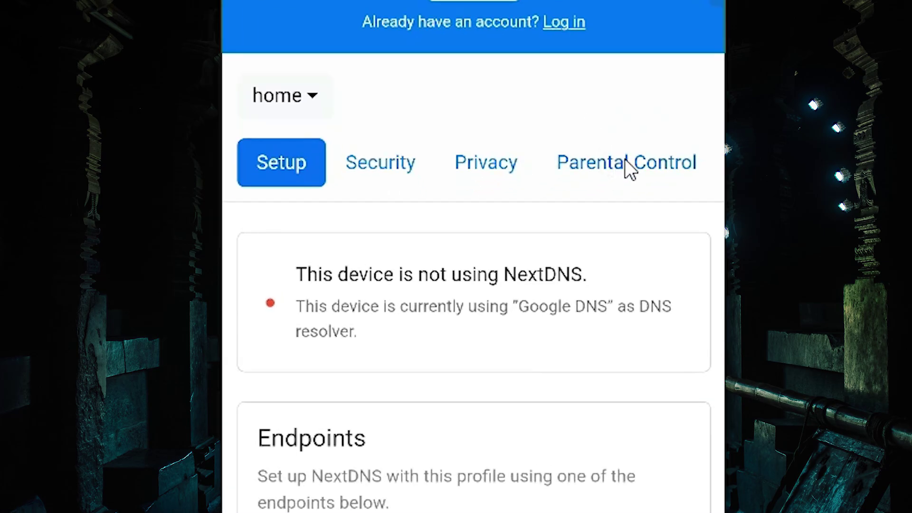
{"action": "left_click", "coordinate": [651, 168]}
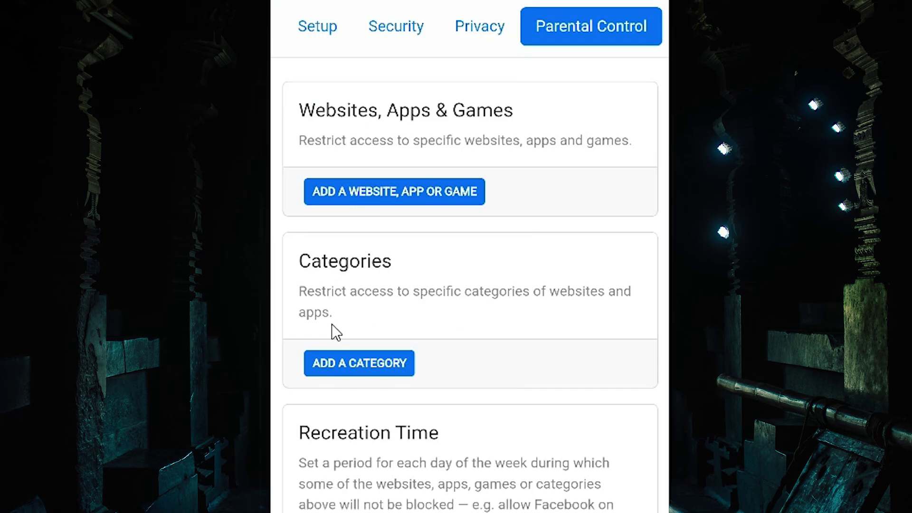
- Add Gambling to the home profile's blocked Parental Control categories
{"action": "left_click", "coordinate": [366, 355]}
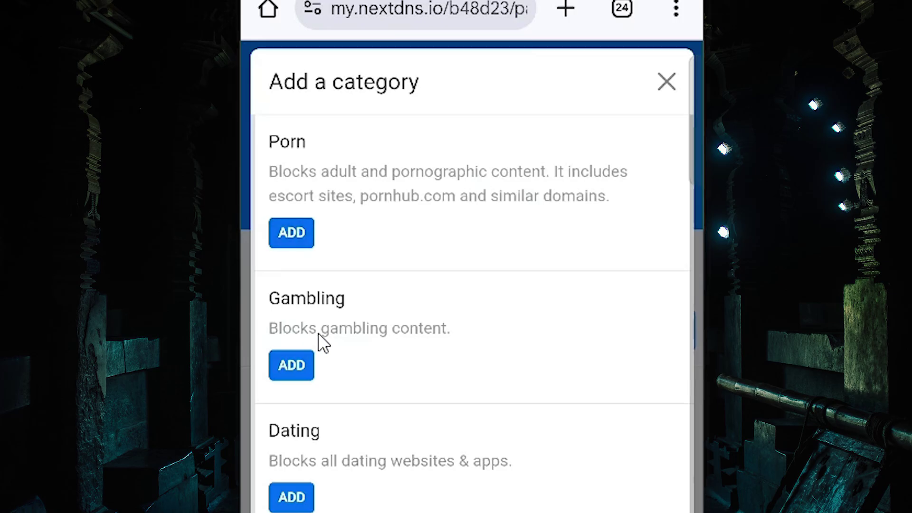
{"action": "scroll", "coordinate": [319, 348], "scroll_direction": "down", "scroll_amount": 3}
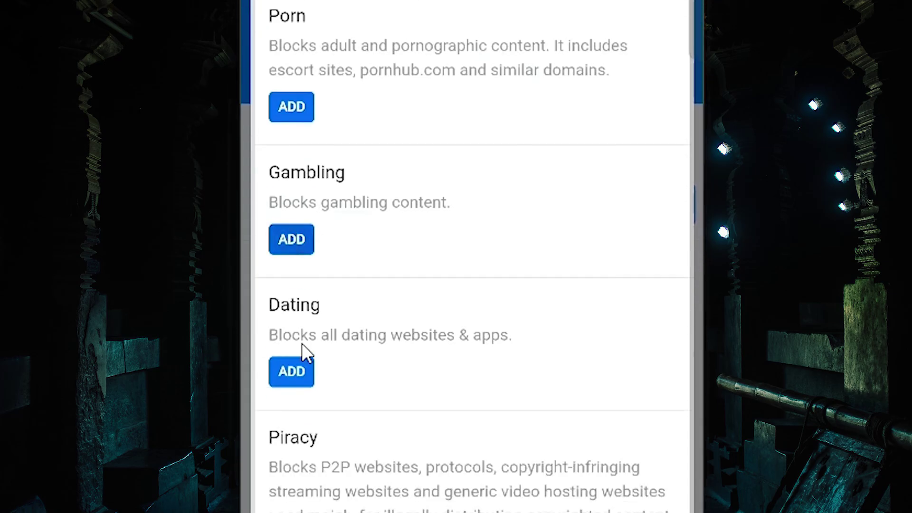
{"action": "left_click", "coordinate": [295, 239]}
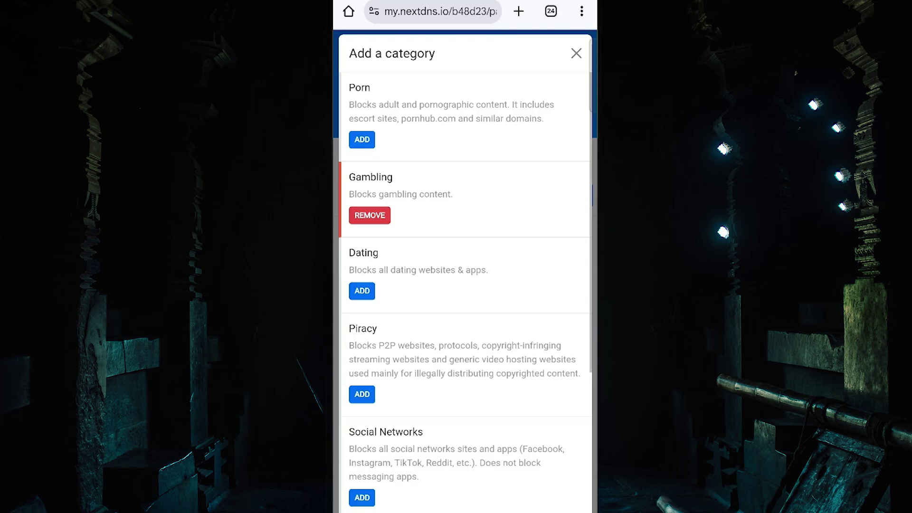
{"action": "left_click", "coordinate": [576, 54]}
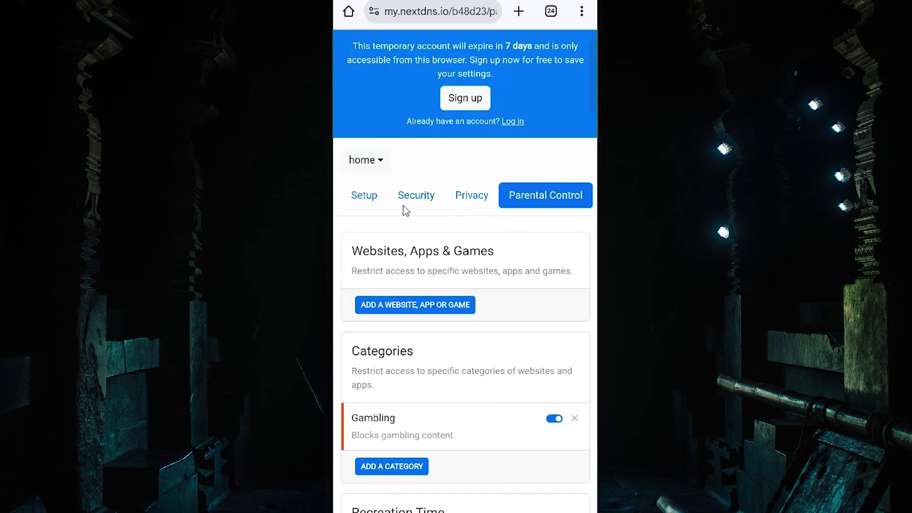
{"action": "left_click", "coordinate": [369, 204]}
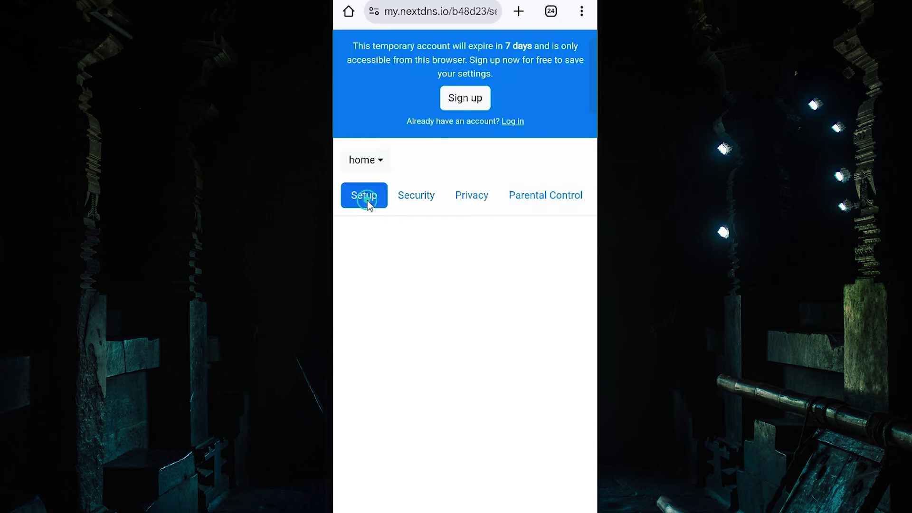
{"action": "scroll", "coordinate": [421, 411], "scroll_direction": "down", "scroll_amount": 10}
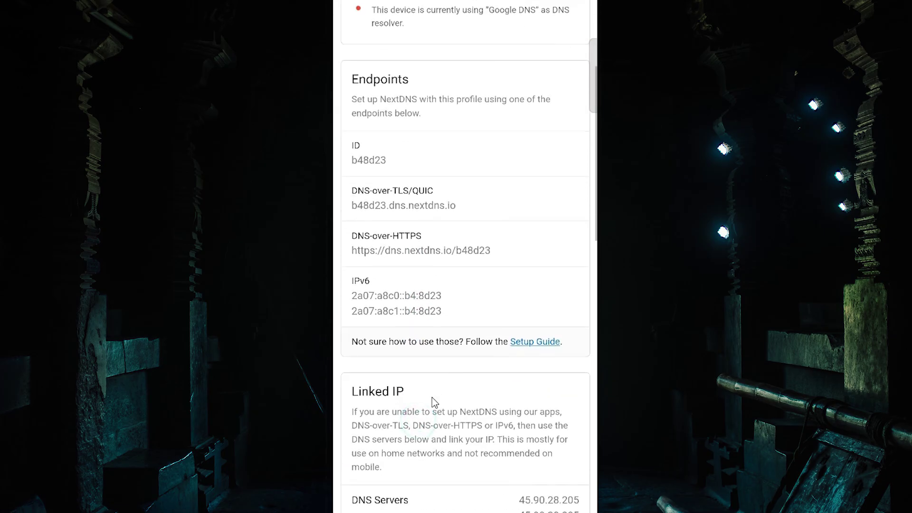
{"action": "scroll", "coordinate": [431, 373], "scroll_direction": "down", "scroll_amount": 8}
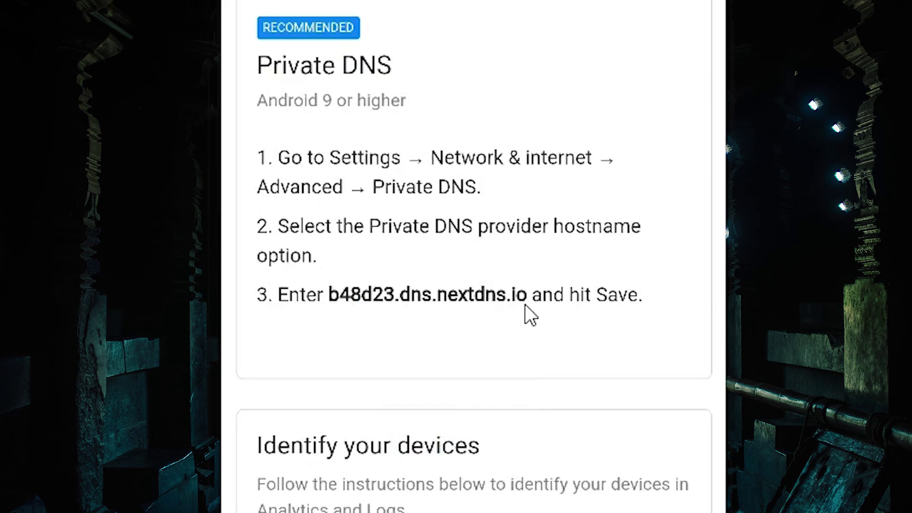
{"action": "left_click", "coordinate": [503, 293]}
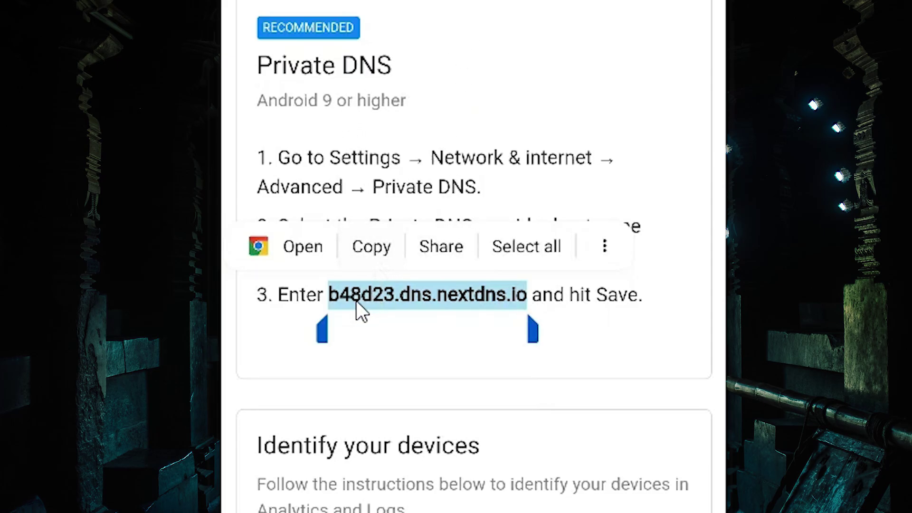
{"action": "left_click_drag", "start_coordinate": [349, 298], "coordinate": [378, 296]}
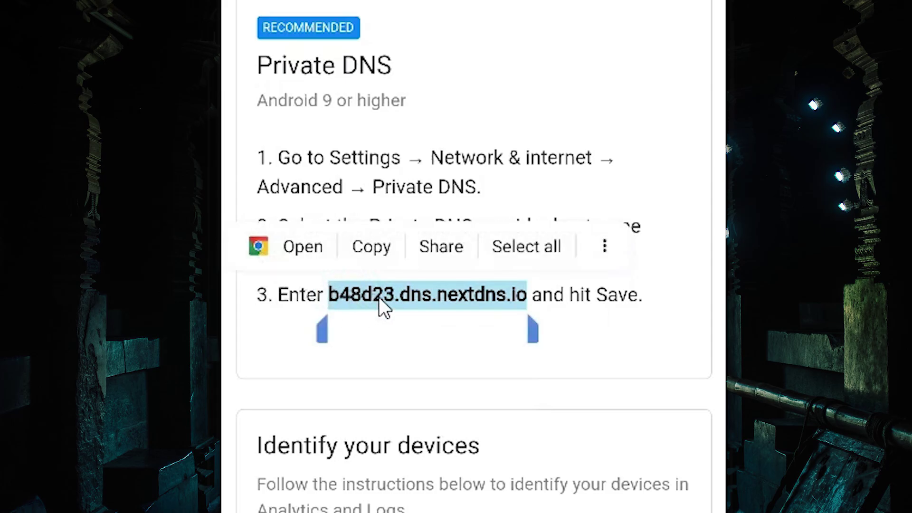
{"action": "left_click", "coordinate": [380, 251]}
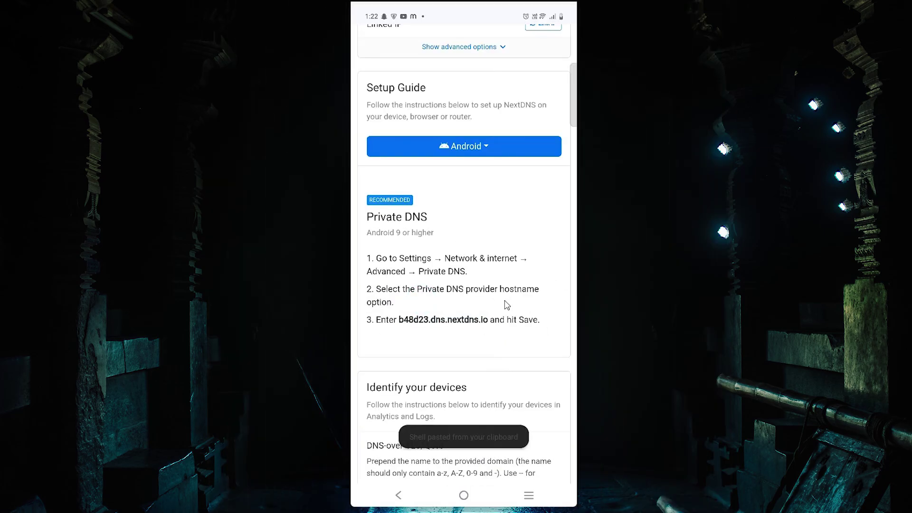
{"action": "scroll", "coordinate": [491, 228], "scroll_direction": "up", "scroll_amount": 5}
- Leave Chrome for the home screen and launch Android Settings from the next app page
{"action": "left_click", "coordinate": [527, 494]}
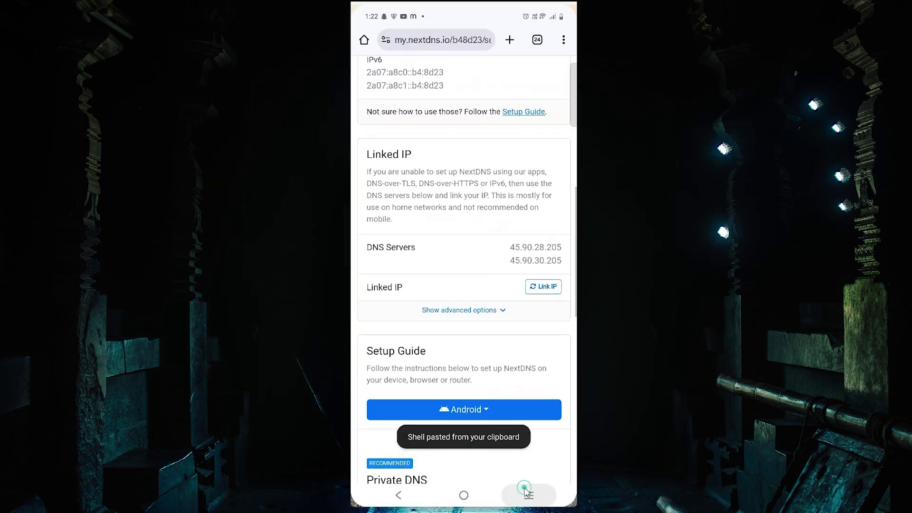
{"action": "left_click", "coordinate": [398, 495]}
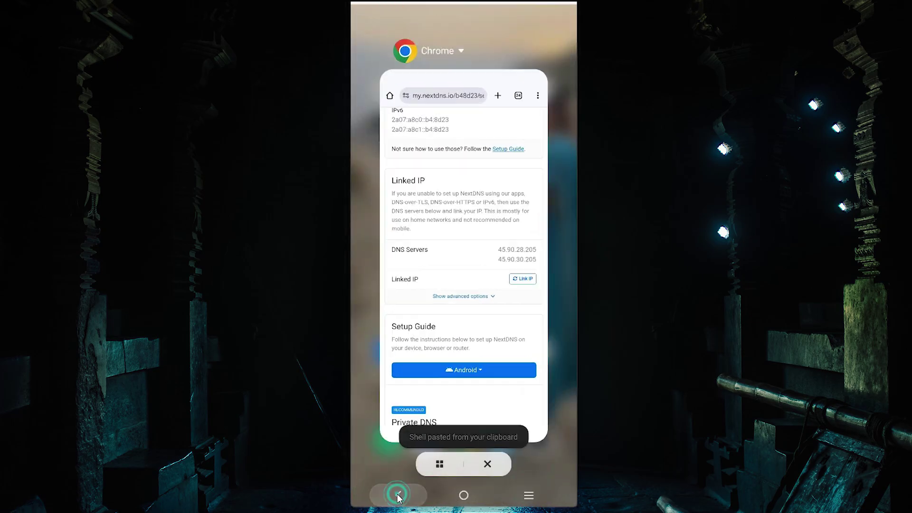
{"action": "left_click", "coordinate": [464, 496]}
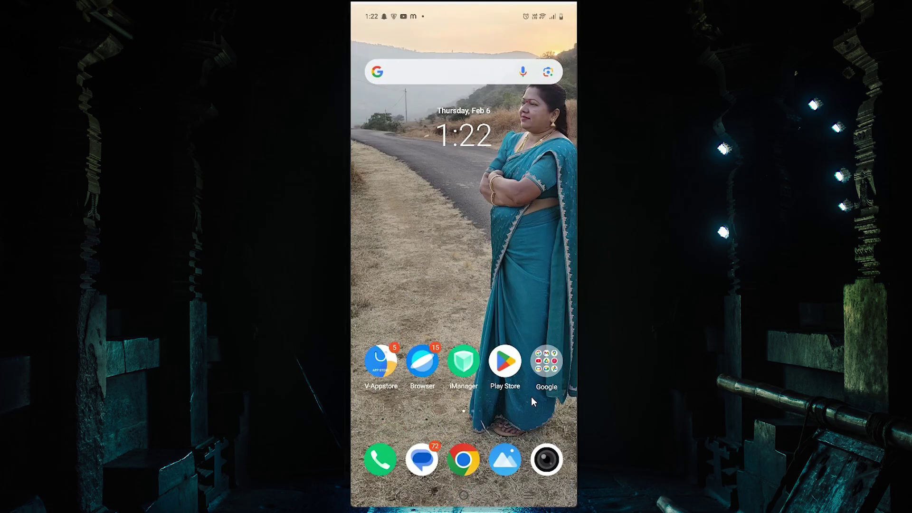
{"action": "left_click_drag", "start_coordinate": [531, 397], "coordinate": [399, 380]}
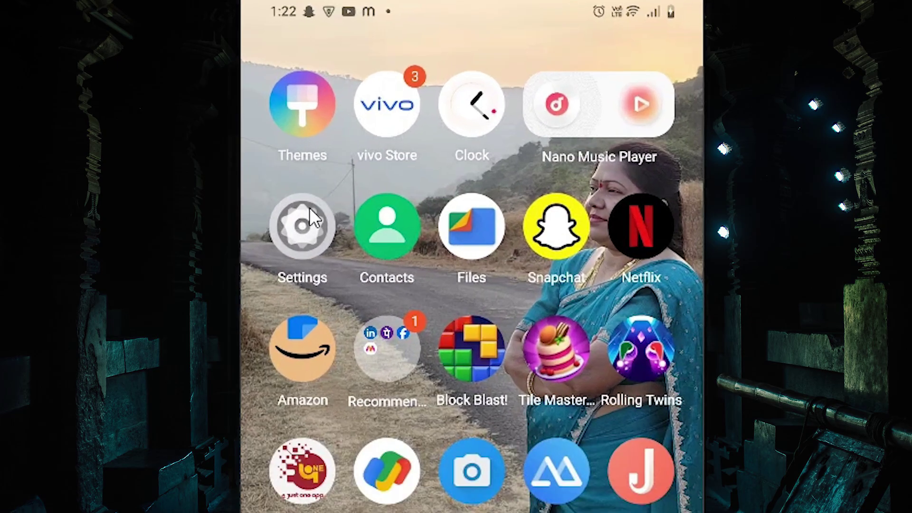
{"action": "left_click", "coordinate": [307, 226]}
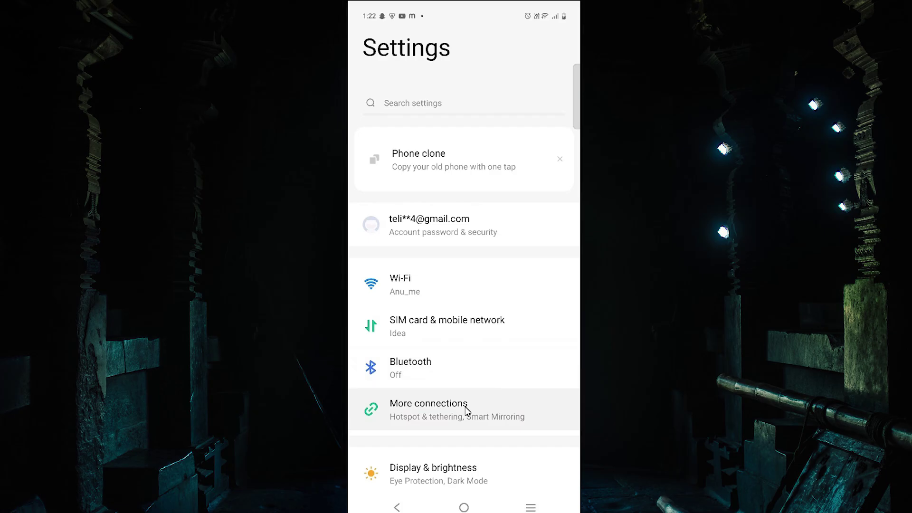
- Search Settings for 'private' and open the Private DNS setting
{"action": "left_click", "coordinate": [449, 103]}
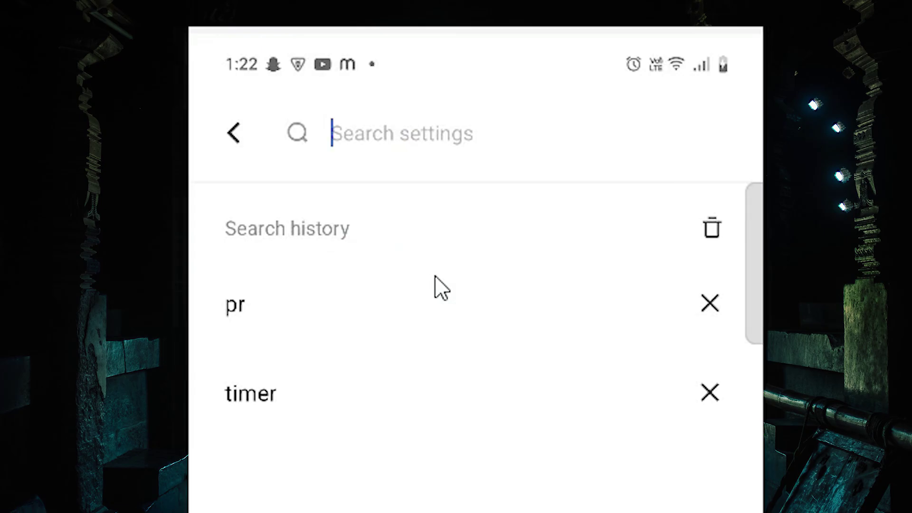
{"action": "type", "text": "private"}
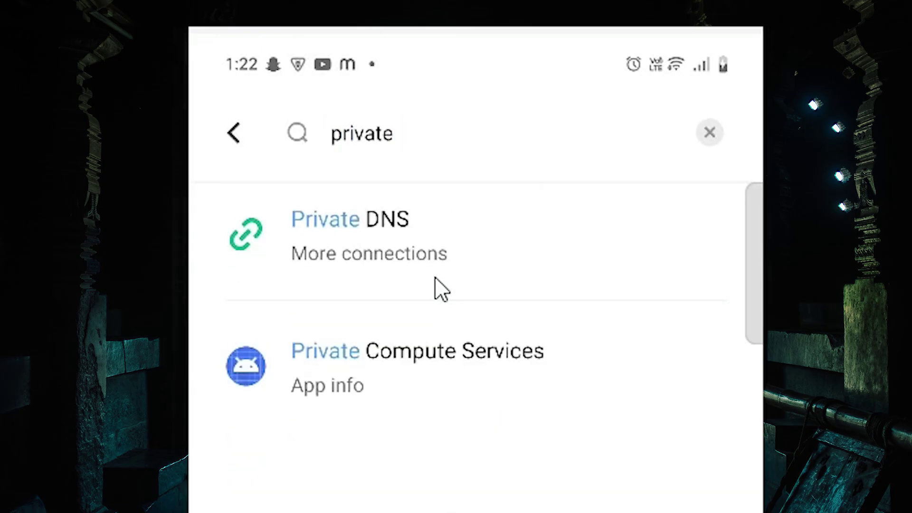
{"action": "left_click", "coordinate": [412, 255]}
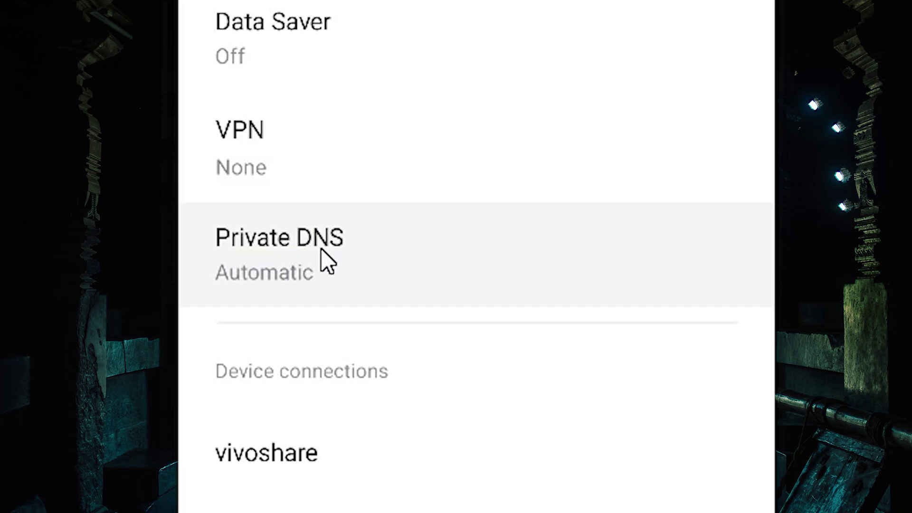
{"action": "left_click", "coordinate": [320, 249]}
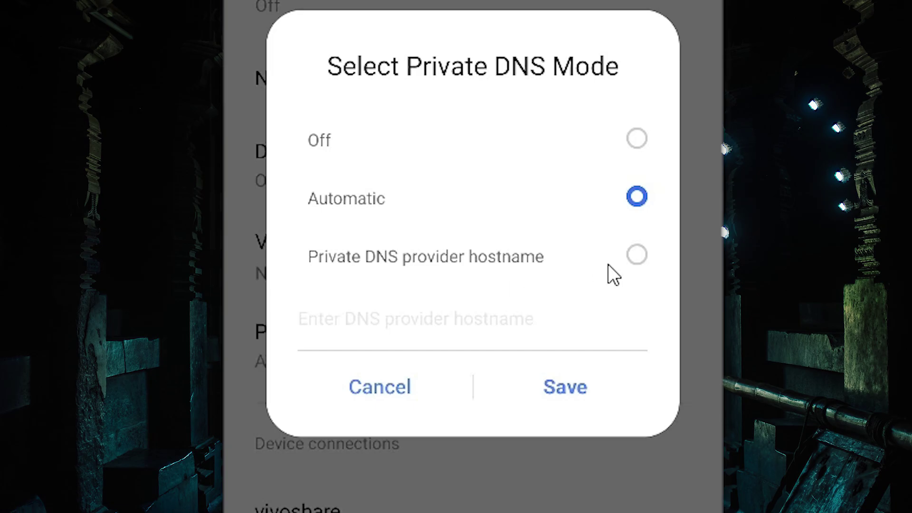
{"action": "left_click", "coordinate": [636, 255]}
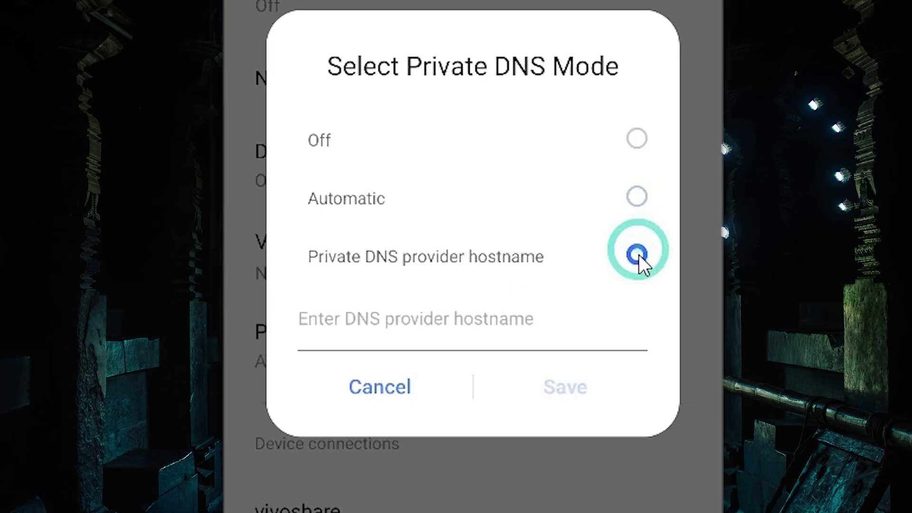
{"action": "left_click", "coordinate": [498, 318]}
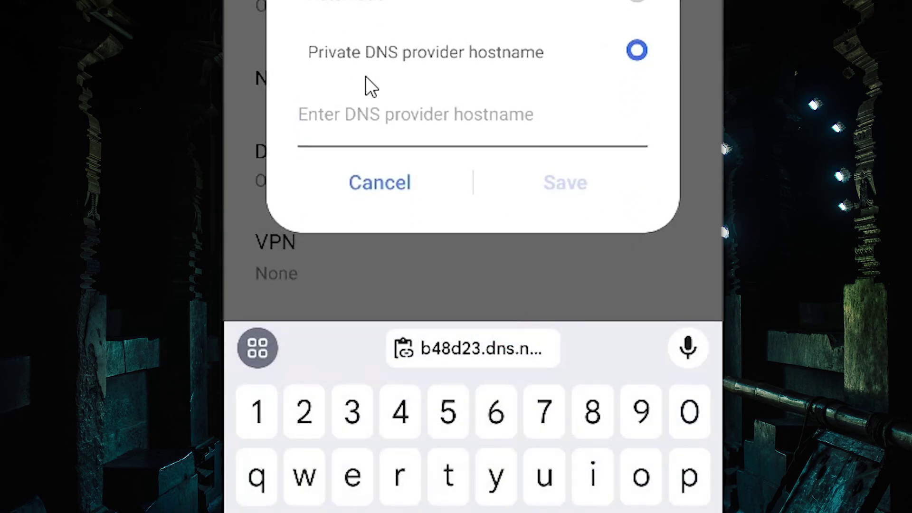
{"action": "key", "text": "Escape"}
{"action": "left_click", "coordinate": [350, 315]}
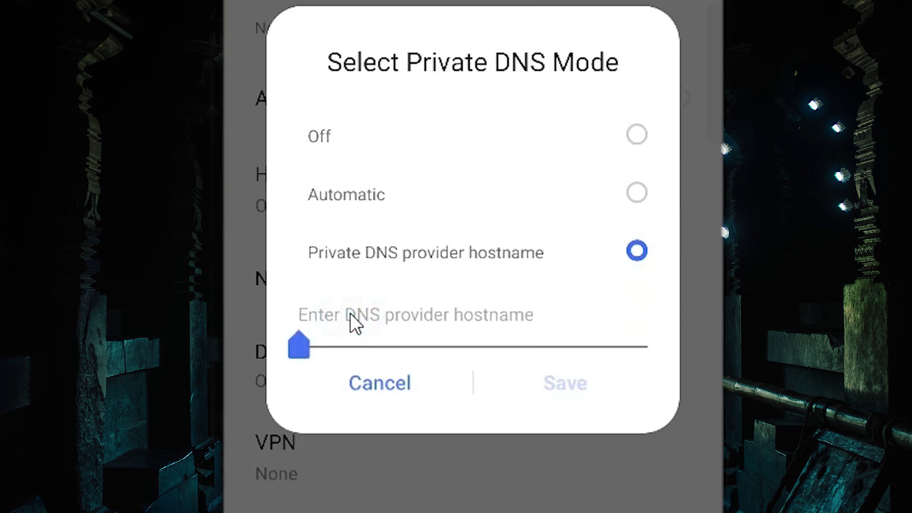
{"action": "left_click", "coordinate": [350, 315]}
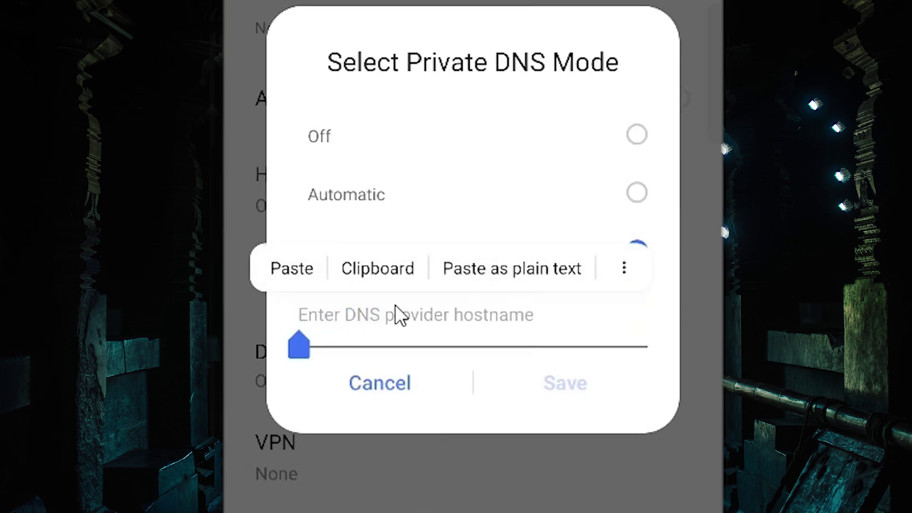
{"action": "left_click", "coordinate": [297, 270]}
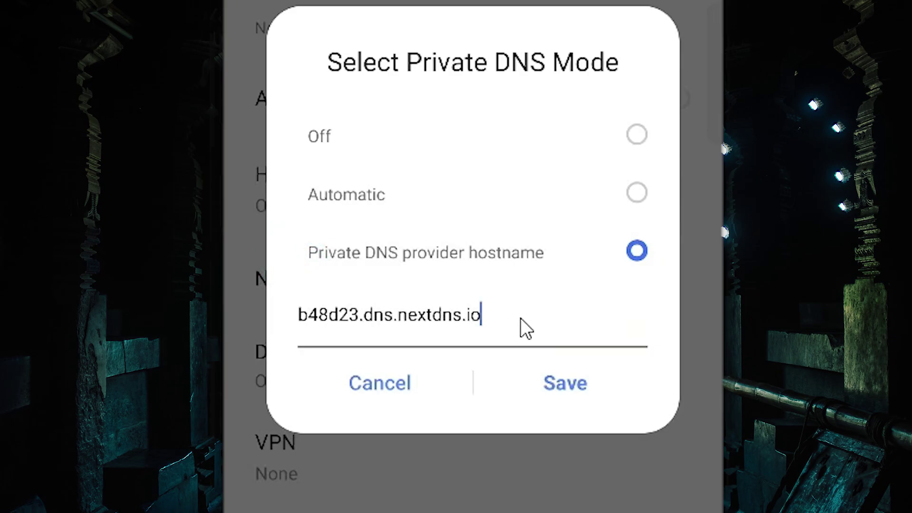
{"action": "left_click", "coordinate": [597, 380]}
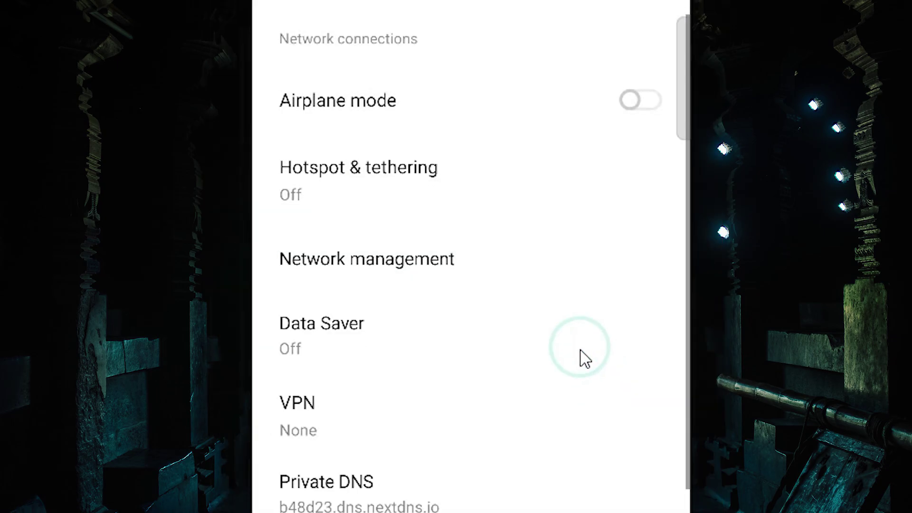
- Return to Chrome and search Google for 'gambling sites' in a new tab
{"action": "left_click", "coordinate": [526, 497]}
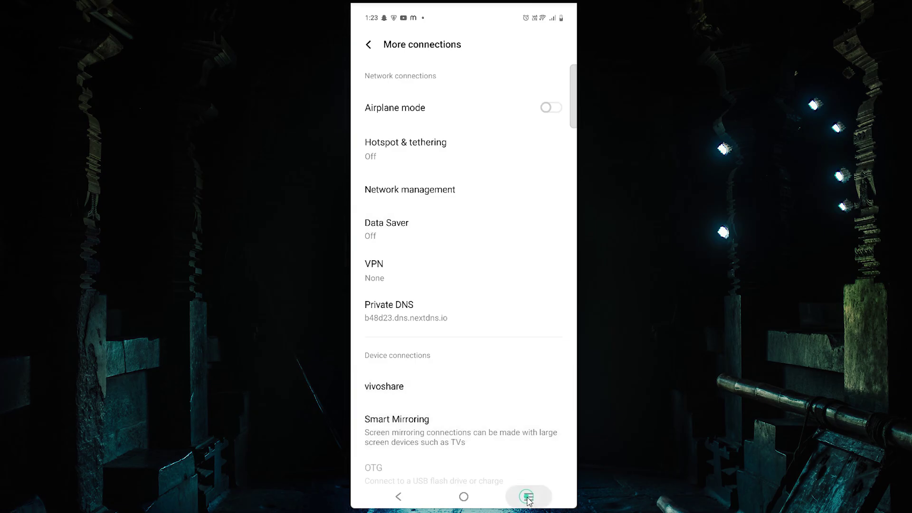
{"action": "left_click_drag", "start_coordinate": [398, 418], "coordinate": [503, 434]}
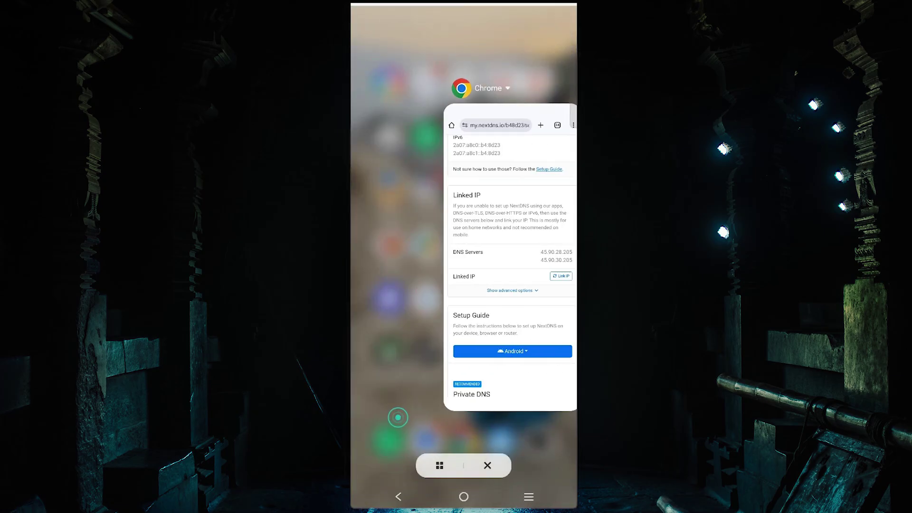
{"action": "left_click", "coordinate": [398, 496]}
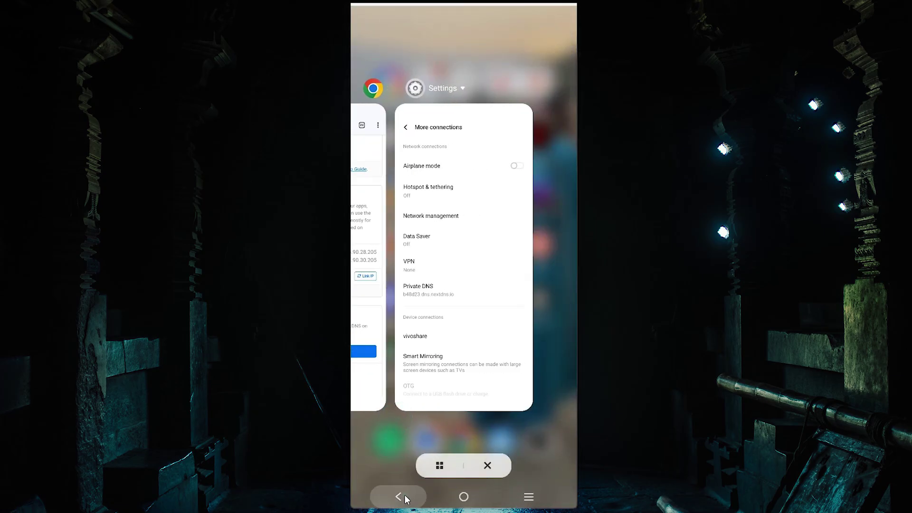
{"action": "left_click", "coordinate": [458, 497]}
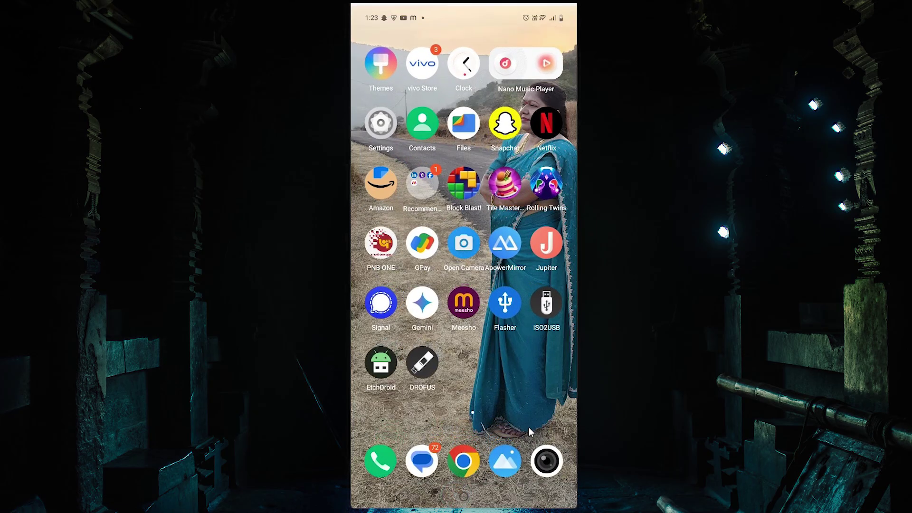
{"action": "left_click", "coordinate": [463, 460]}
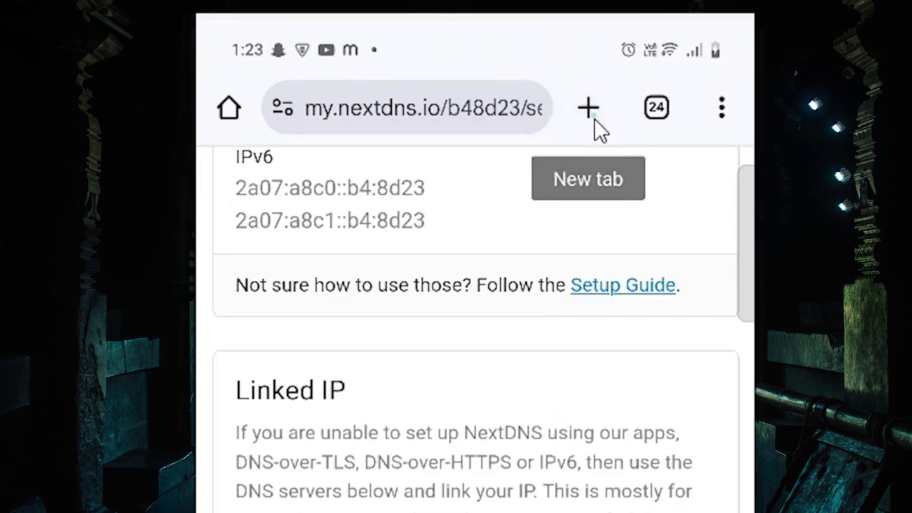
{"action": "left_click", "coordinate": [594, 121]}
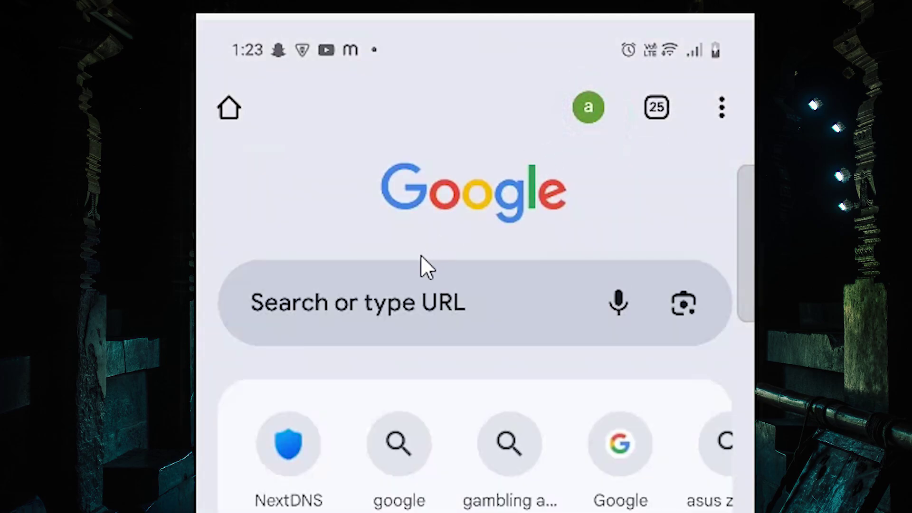
{"action": "left_click", "coordinate": [398, 299]}
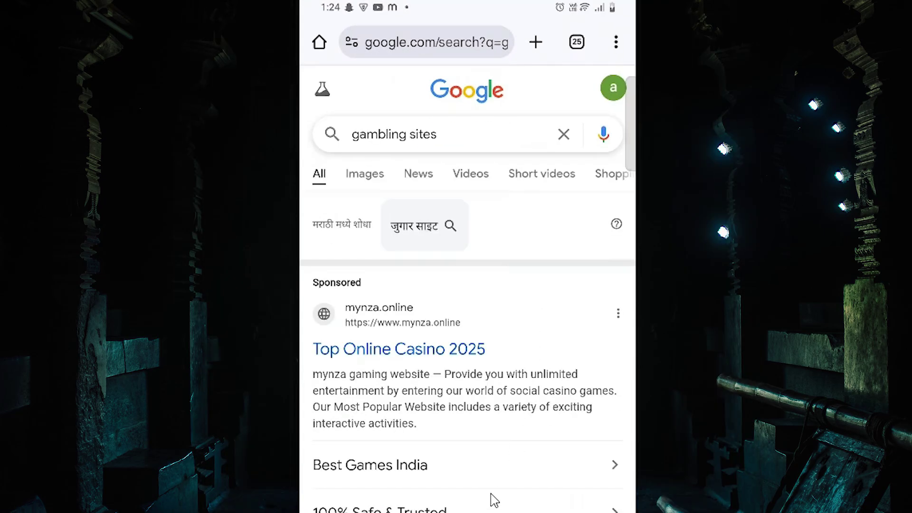
- Scroll the Google gambling results and open the 'Best Online Gambling Sites' result
{"action": "left_click_drag", "start_coordinate": [493, 500], "coordinate": [493, 253]}
{"action": "left_click_drag", "start_coordinate": [488, 489], "coordinate": [474, 252]}
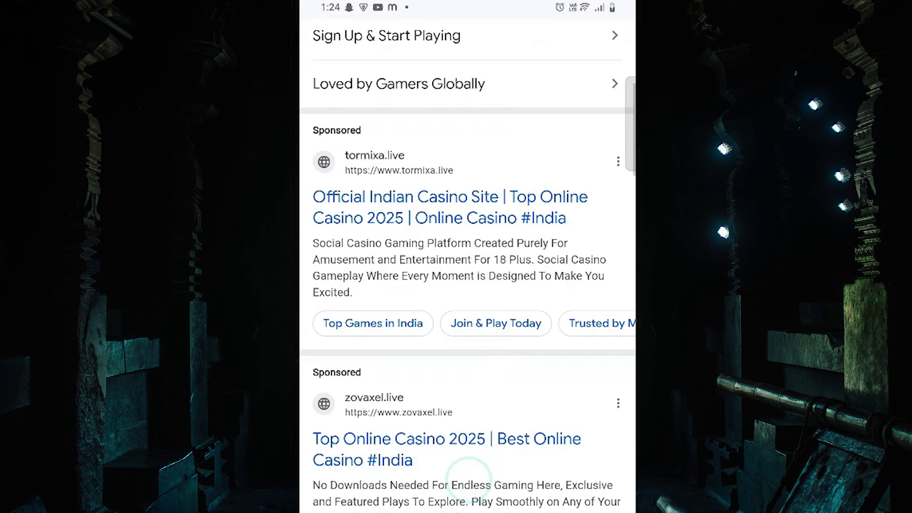
{"action": "left_click_drag", "start_coordinate": [468, 475], "coordinate": [464, 246]}
{"action": "left_click_drag", "start_coordinate": [475, 493], "coordinate": [468, 228]}
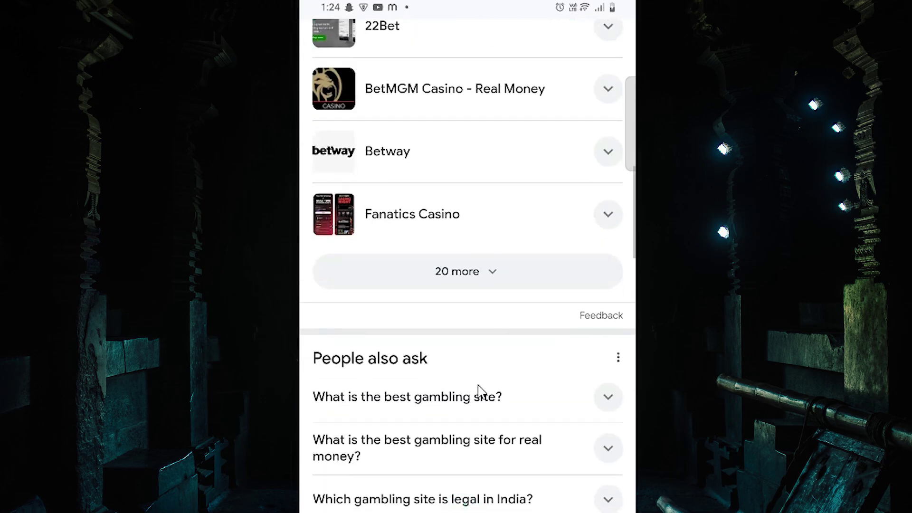
{"action": "left_click_drag", "start_coordinate": [479, 391], "coordinate": [529, 342]}
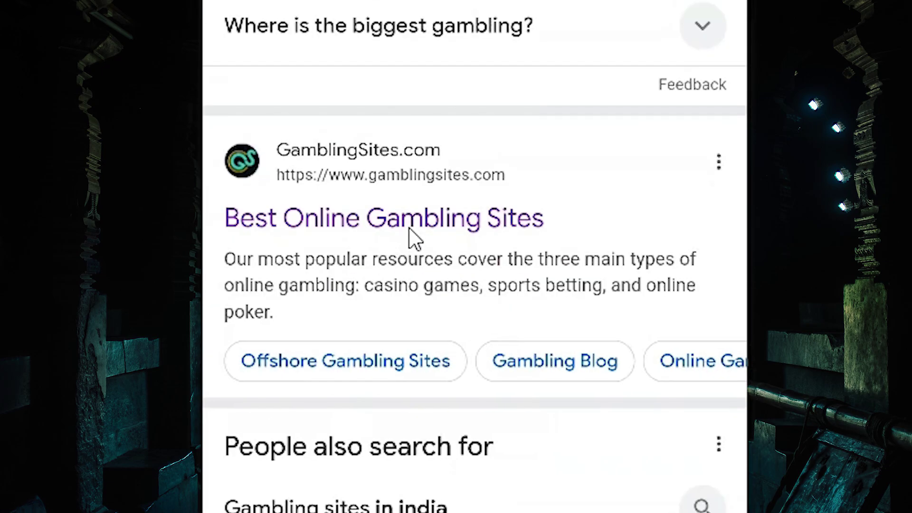
{"action": "left_click", "coordinate": [460, 223]}
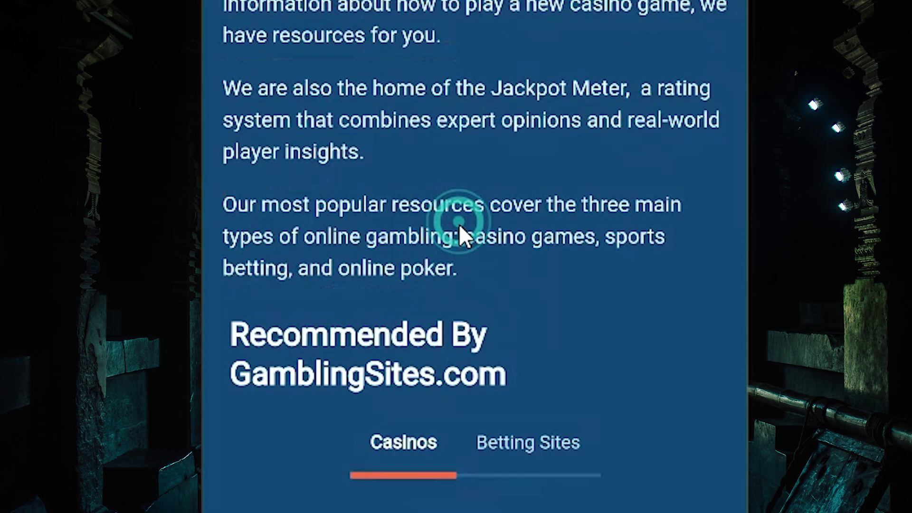
- Browse the GamblingSites.com casino carousel, then reopen the page and scroll to the recommended casinos
{"action": "left_click_drag", "start_coordinate": [460, 399], "coordinate": [446, 221]}
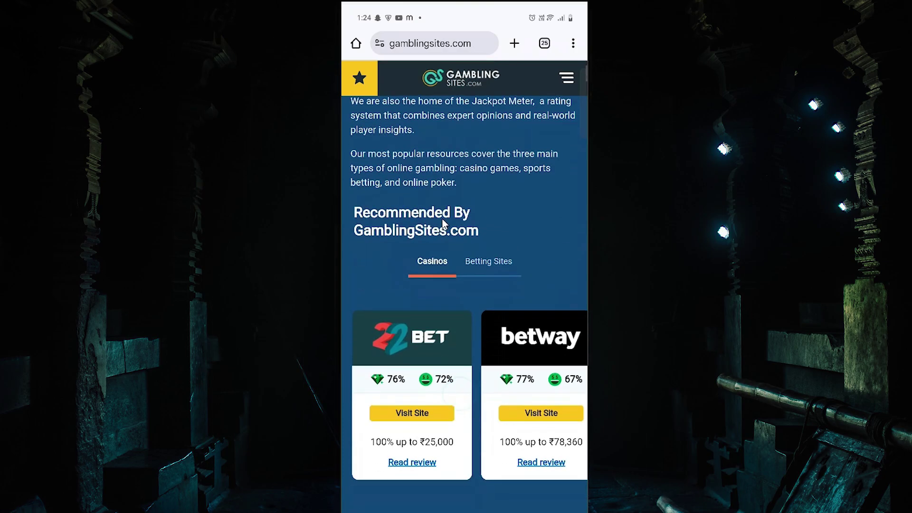
{"action": "left_click_drag", "start_coordinate": [496, 326], "coordinate": [391, 325]}
{"action": "left_click_drag", "start_coordinate": [527, 351], "coordinate": [400, 355]}
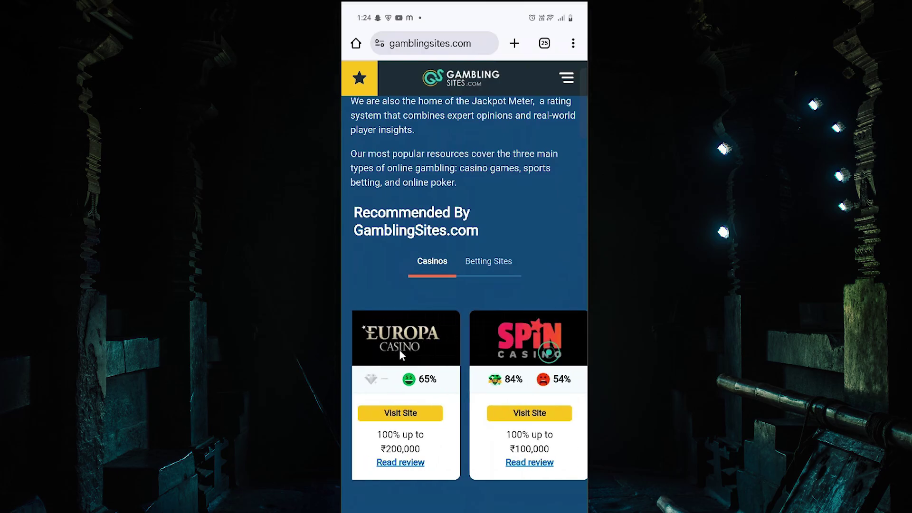
{"action": "left_click_drag", "start_coordinate": [343, 347], "coordinate": [370, 346]}
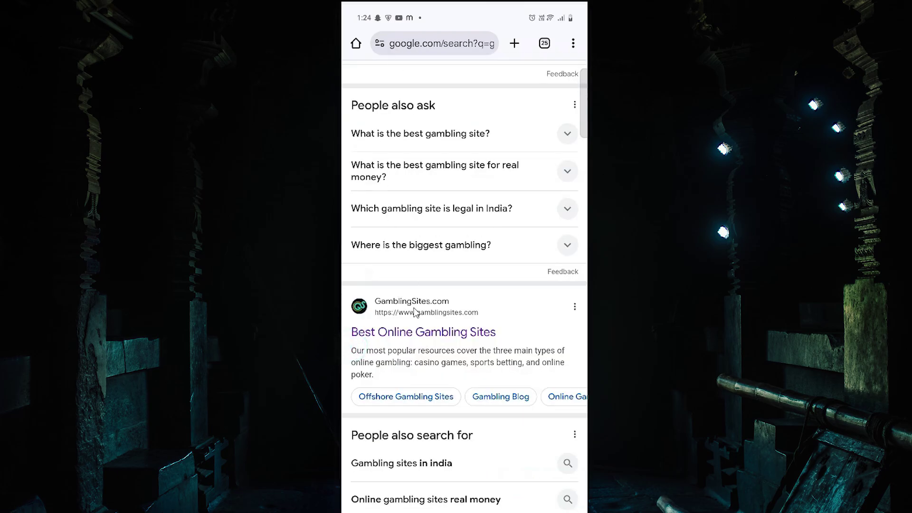
{"action": "left_click", "coordinate": [411, 329]}
{"action": "scroll", "coordinate": [427, 335], "scroll_direction": "down", "scroll_amount": 4}
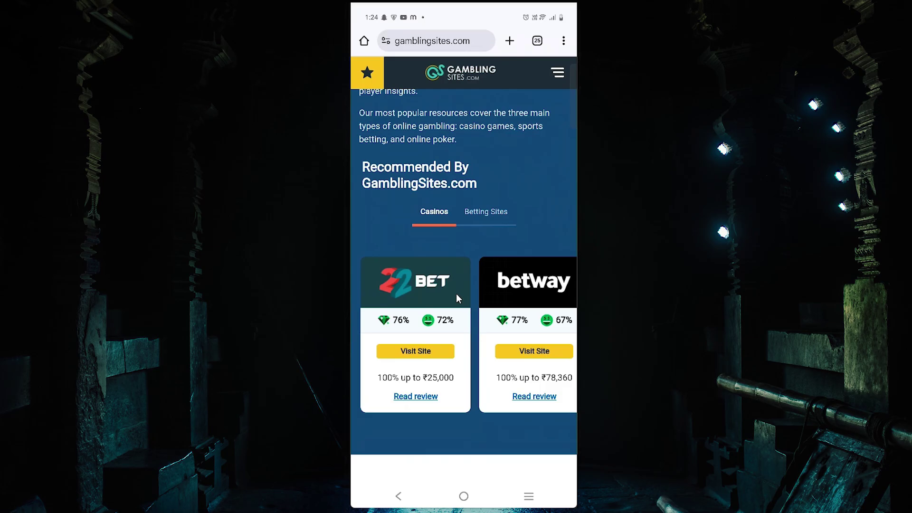
- Try the 22Bet and Betway sites and confirm both refuse to connect
{"action": "left_click", "coordinate": [430, 349]}
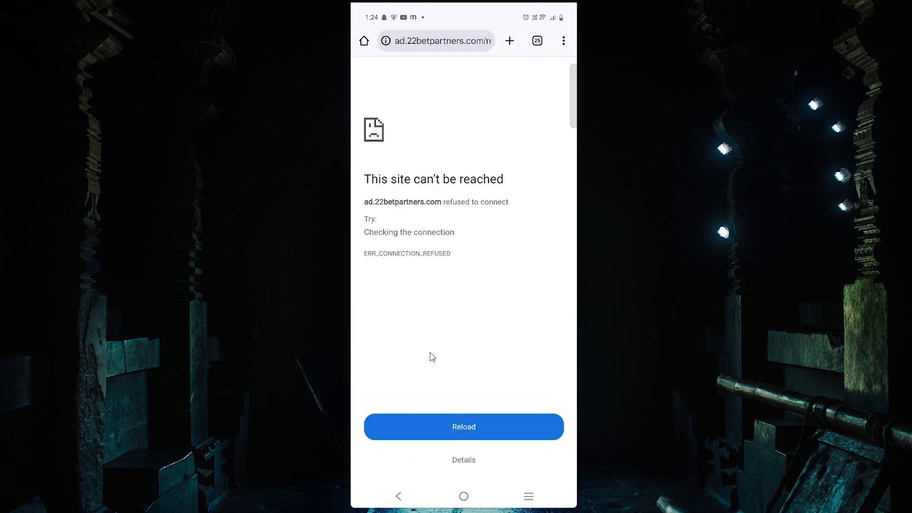
{"action": "left_click", "coordinate": [430, 348]}
{"action": "left_click", "coordinate": [398, 495]}
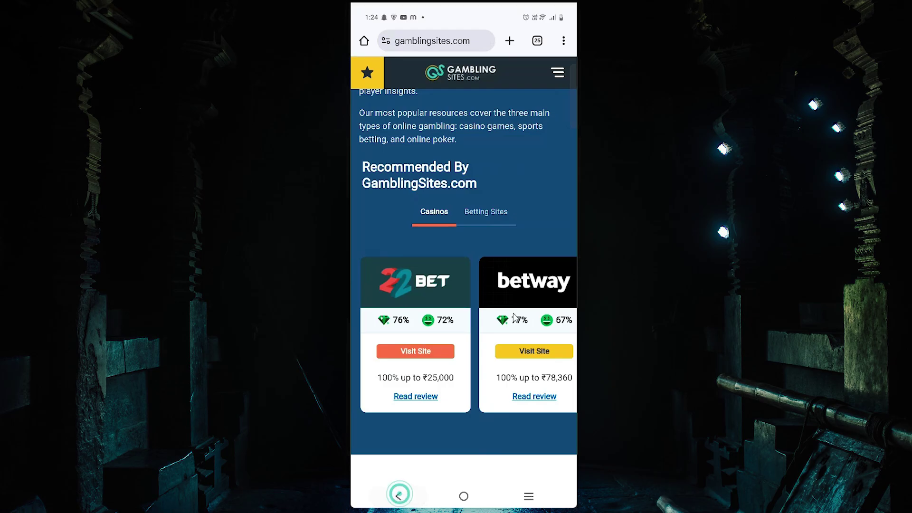
{"action": "left_click", "coordinate": [539, 293]}
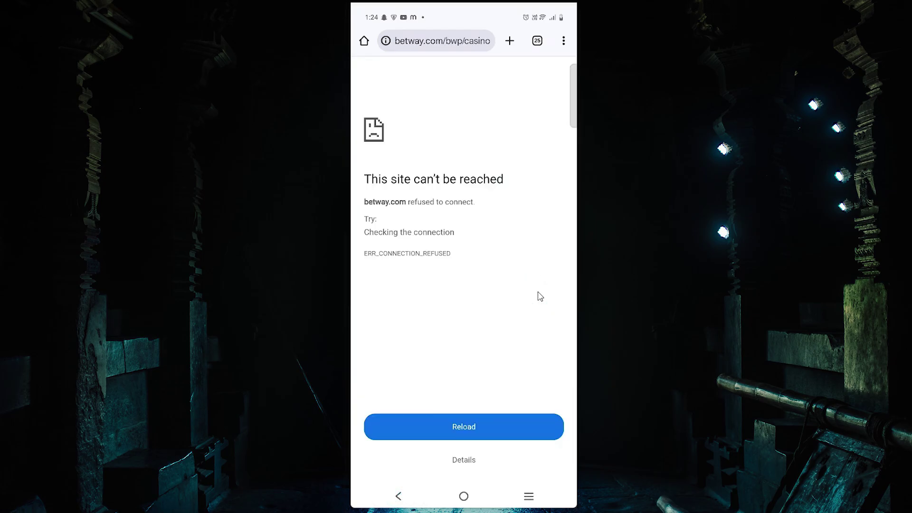
{"action": "left_click", "coordinate": [399, 495]}
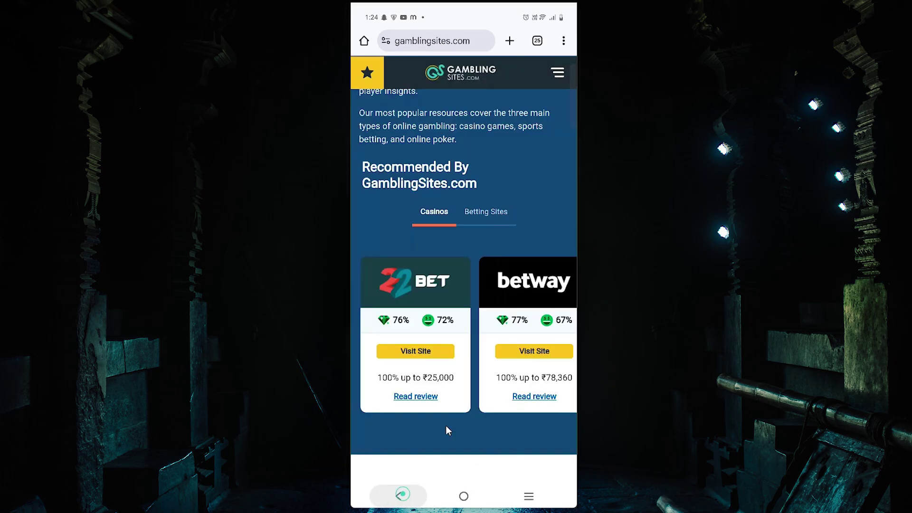
- Check Europa Casino and Spin Casino from the carousel; both refuse to connect
{"action": "left_click_drag", "start_coordinate": [482, 397], "coordinate": [460, 318]}
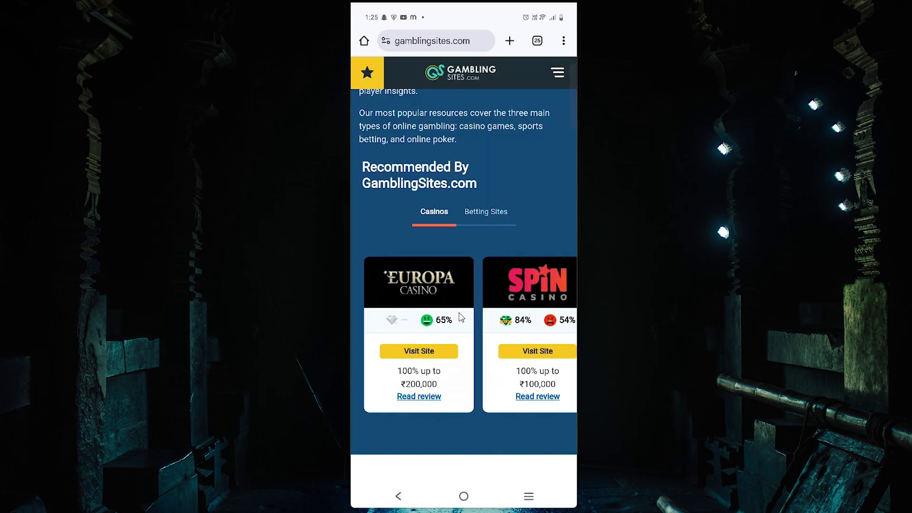
{"action": "left_click", "coordinate": [417, 292]}
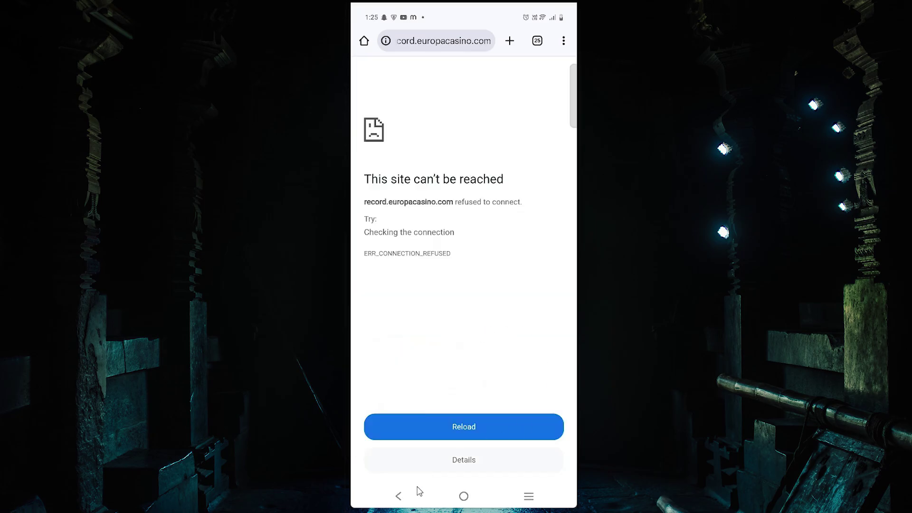
{"action": "left_click", "coordinate": [398, 494]}
{"action": "left_click_drag", "start_coordinate": [472, 349], "coordinate": [368, 348]}
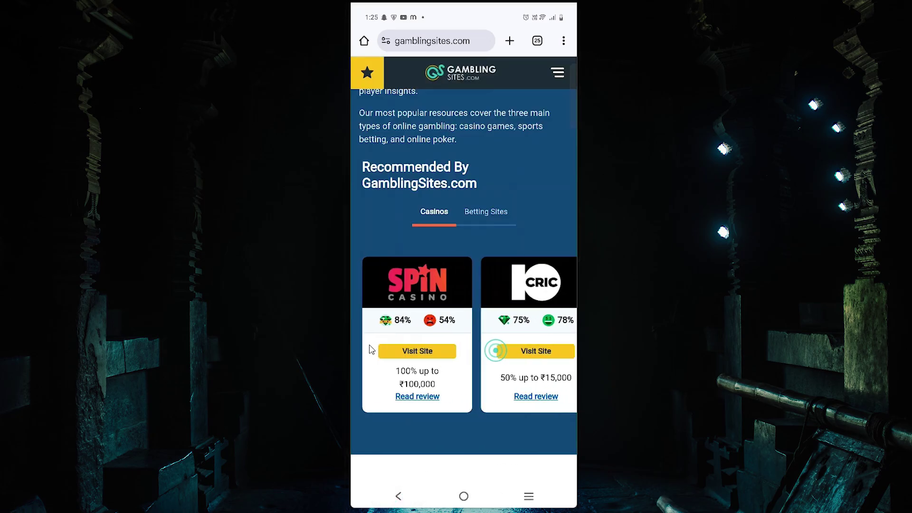
{"action": "left_click", "coordinate": [414, 300]}
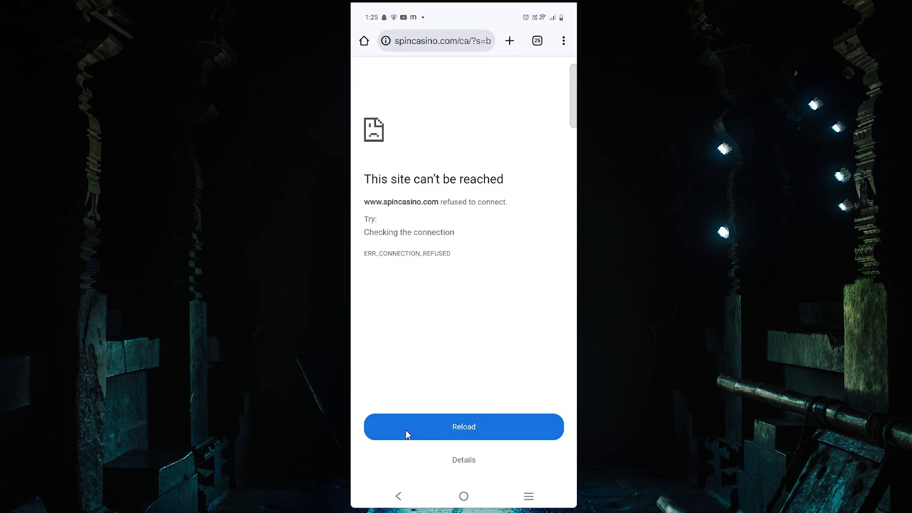
{"action": "left_click", "coordinate": [398, 496]}
- Try the 10Cric site, get a 404 page, and return to the Google results
{"action": "left_click", "coordinate": [505, 340]}
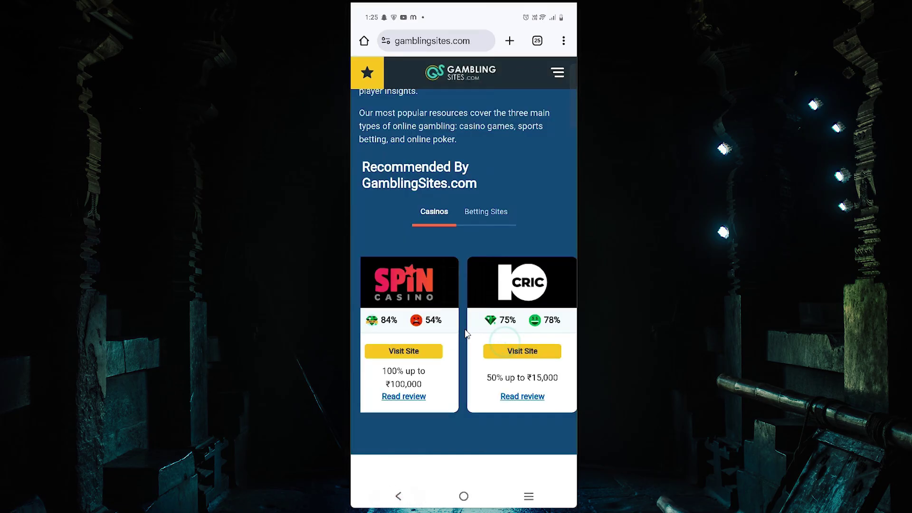
{"action": "left_click", "coordinate": [490, 345]}
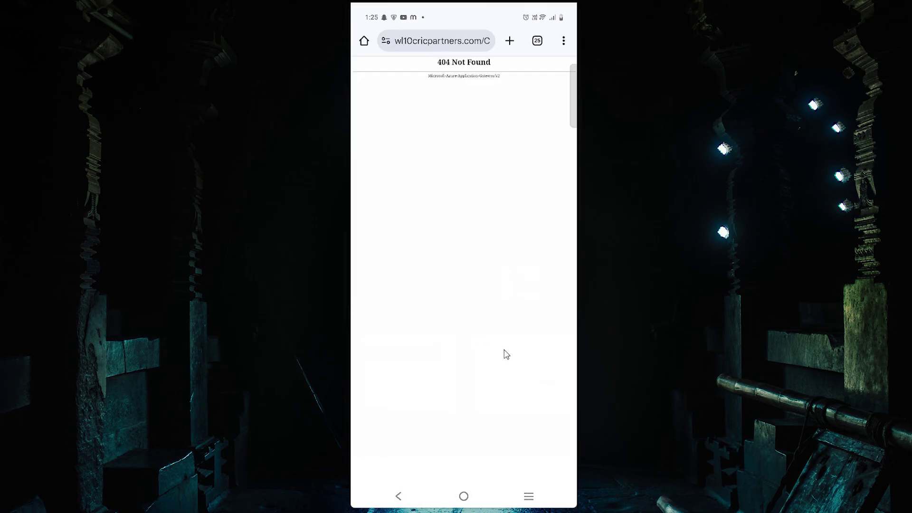
{"action": "left_click", "coordinate": [503, 349]}
{"action": "left_click", "coordinate": [399, 497]}
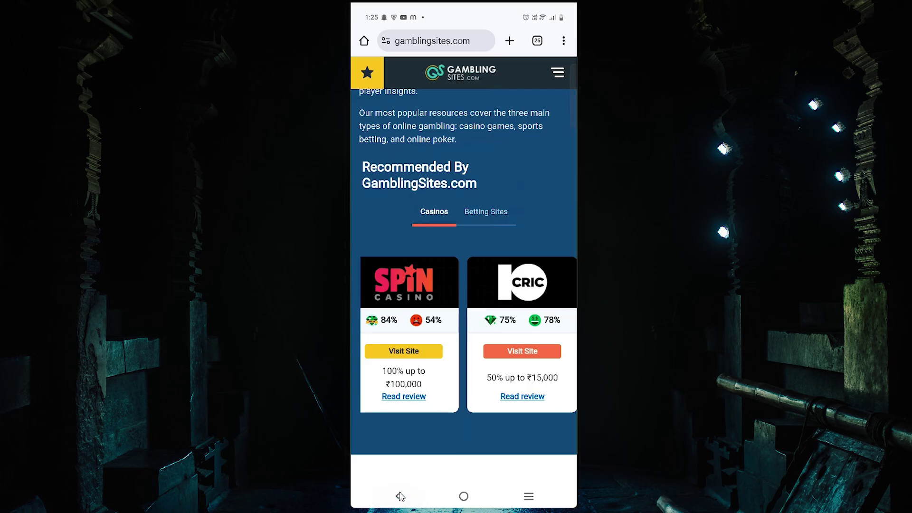
{"action": "left_click", "coordinate": [398, 496]}
{"action": "left_click", "coordinate": [399, 496]}
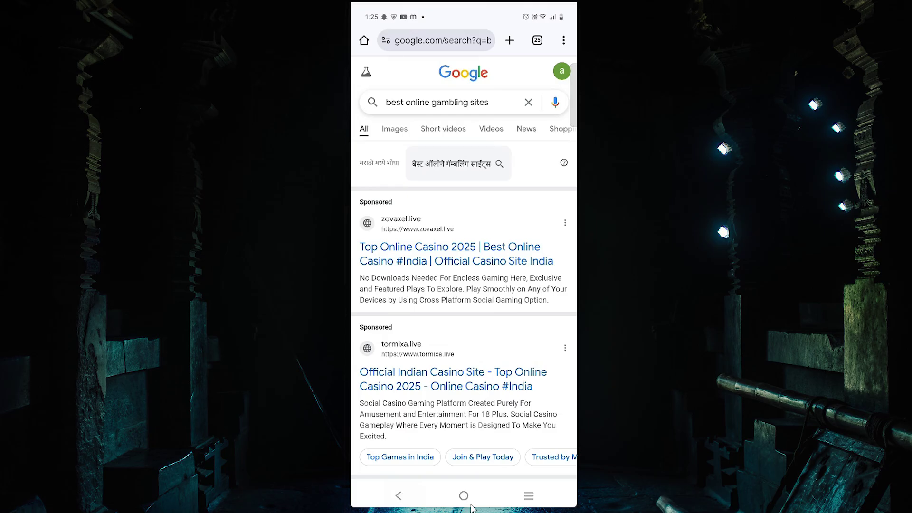
- Swipe away the Chrome and Settings cards in recent apps to reach the home screen
{"action": "left_click", "coordinate": [528, 495]}
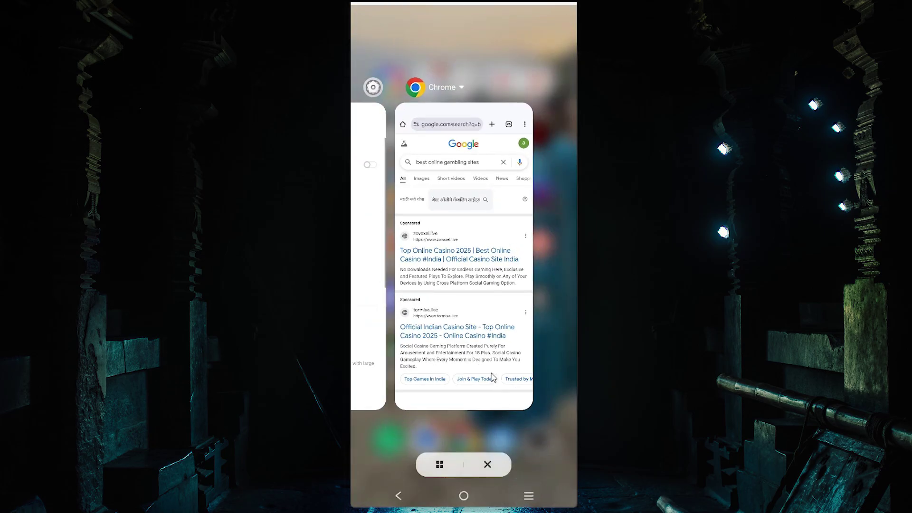
{"action": "left_click_drag", "start_coordinate": [493, 378], "coordinate": [491, 214]}
{"action": "left_click_drag", "start_coordinate": [490, 372], "coordinate": [460, 247]}
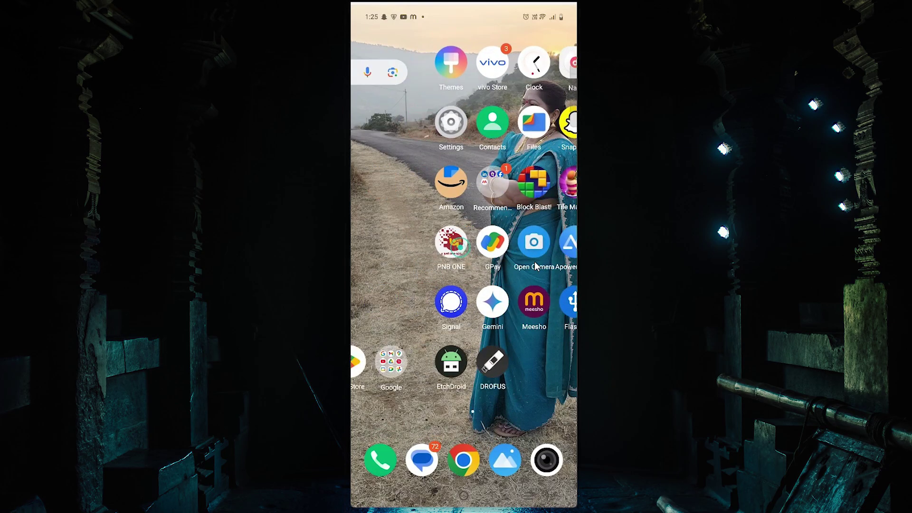